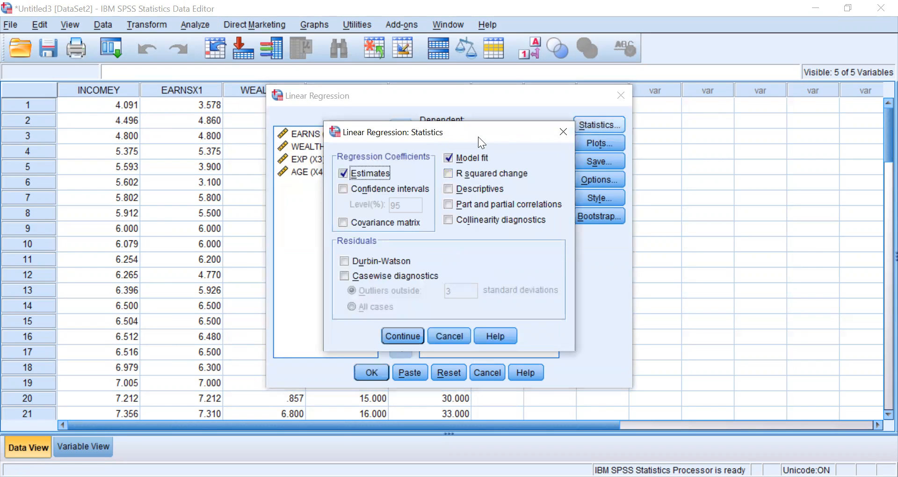
Accept the regression statistics options and set up a residual scatterplot with *SRESID on Y and *ZPRED on X.
{"action": "left_click", "coordinate": [401, 337]}
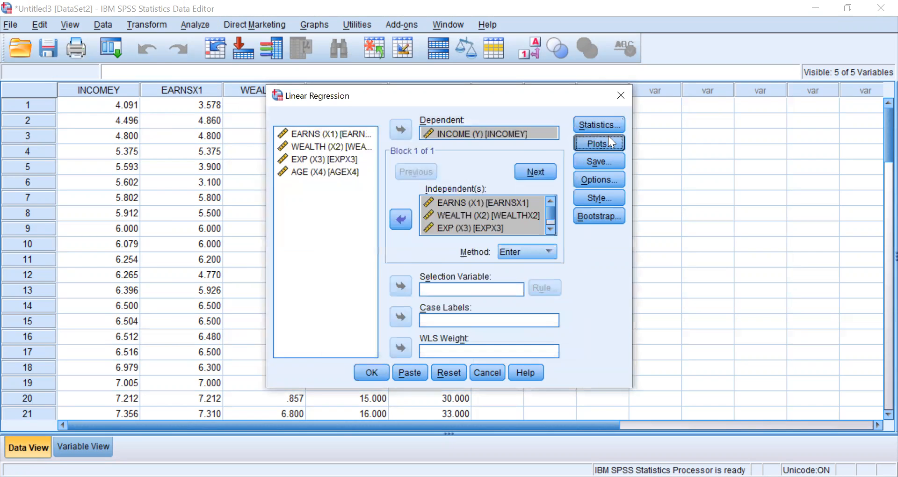
{"action": "left_click", "coordinate": [609, 140]}
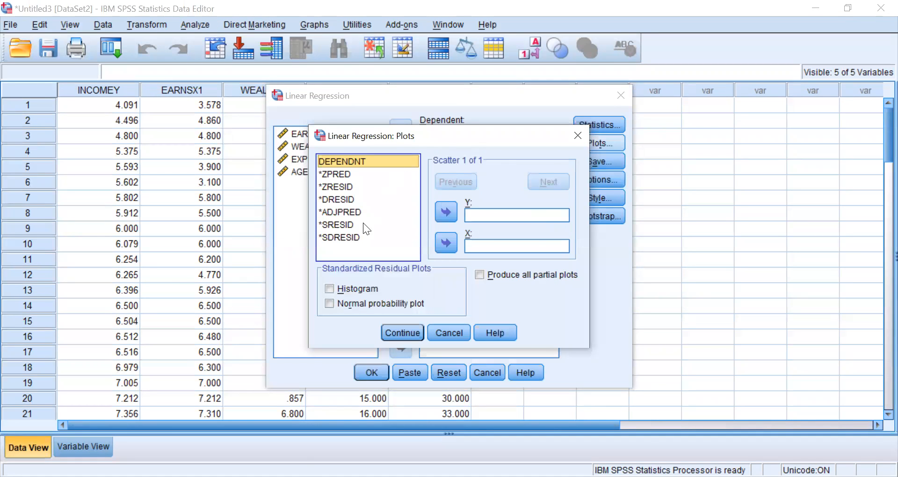
{"action": "left_click", "coordinate": [335, 224]}
{"action": "left_click", "coordinate": [441, 212]}
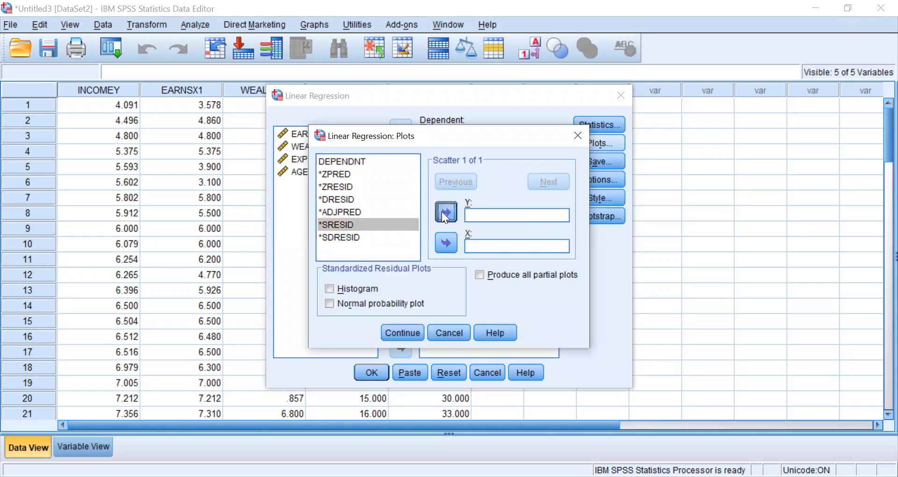
{"action": "left_click", "coordinate": [339, 175]}
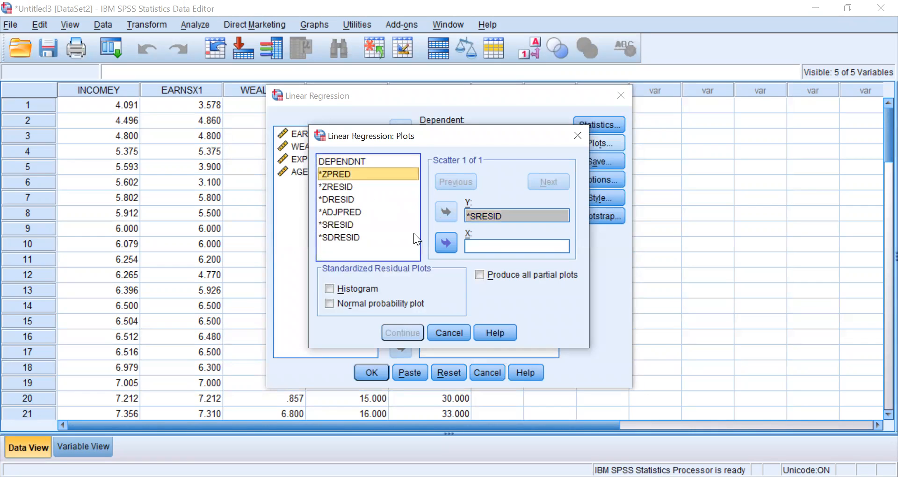
{"action": "left_click", "coordinate": [446, 243]}
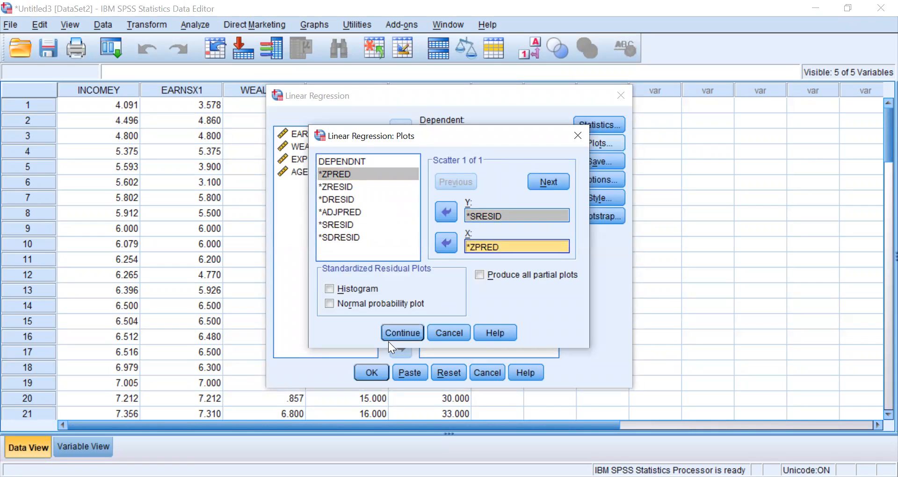
{"action": "left_click", "coordinate": [398, 333]}
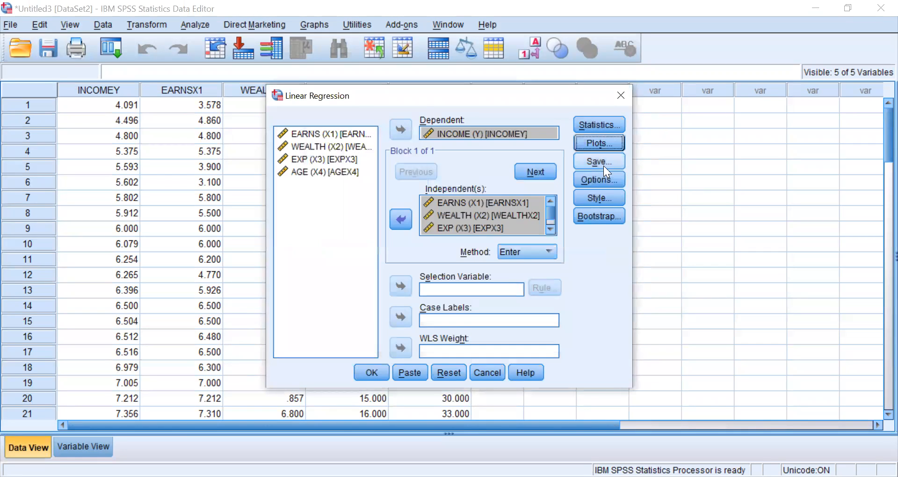
Save the unstandardized residuals as a new variable and run the linear regression with INCOME (Y) as the dependent variable.
{"action": "left_click", "coordinate": [600, 163]}
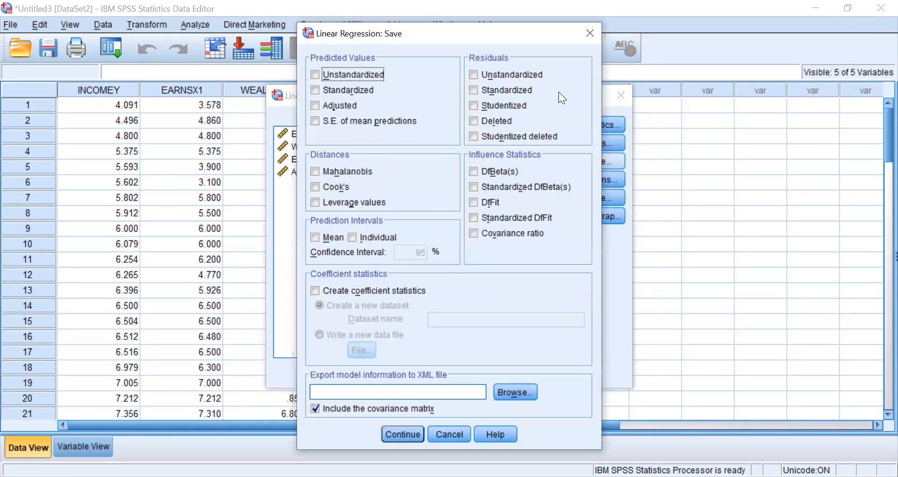
{"action": "left_click", "coordinate": [472, 75]}
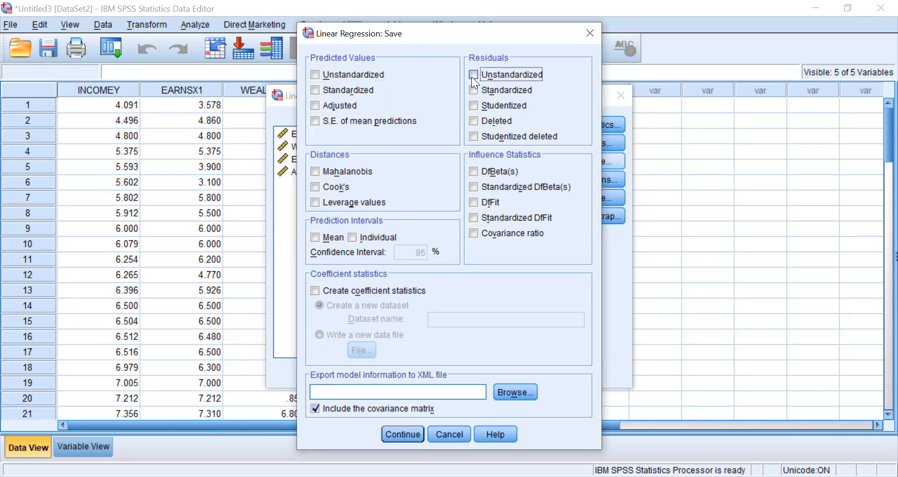
{"action": "left_click", "coordinate": [409, 434]}
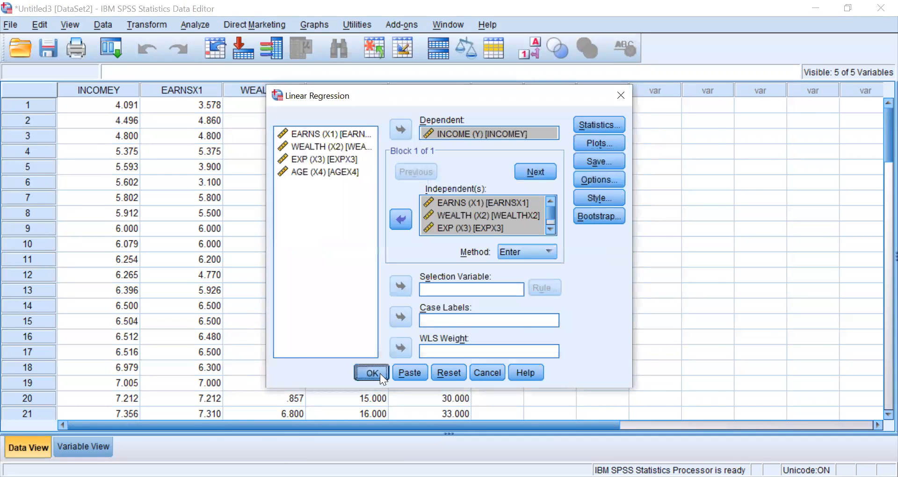
{"action": "left_click", "coordinate": [380, 374]}
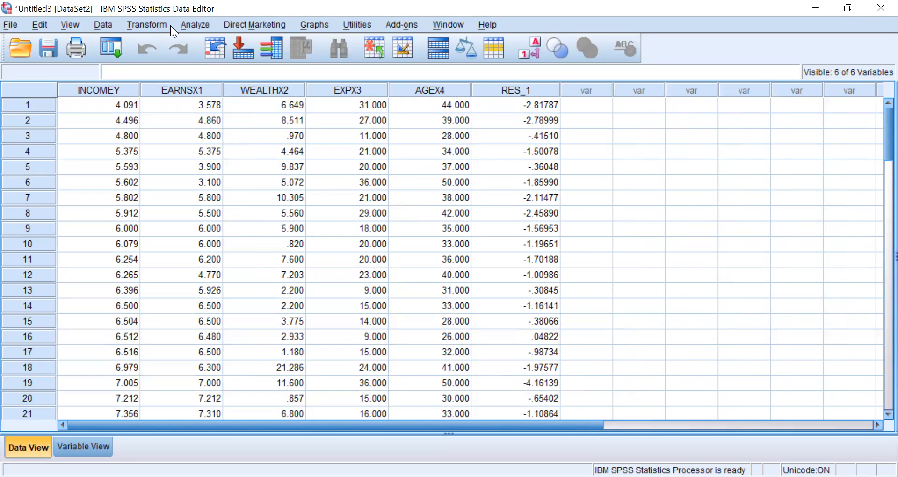
Run a one-sample Kolmogorov-Smirnov test of the unstandardized residual against the normal distribution.
{"action": "left_click", "coordinate": [189, 25]}
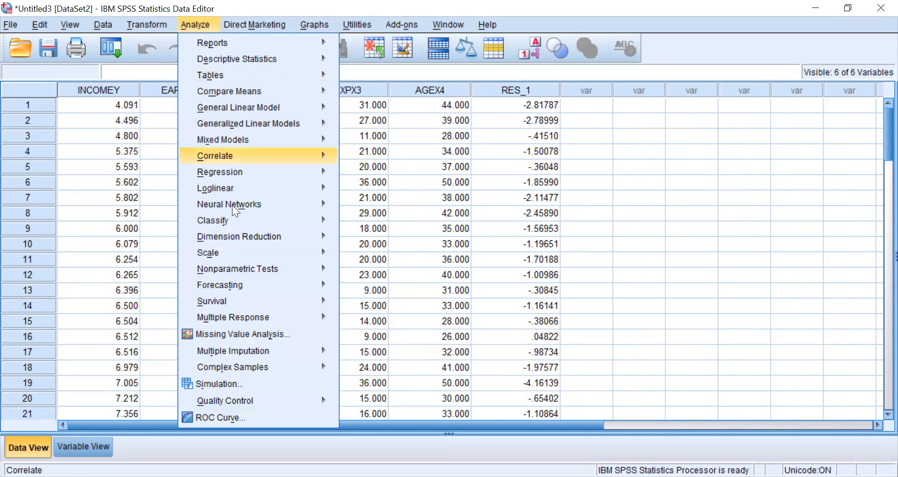
{"action": "mouse_move", "coordinate": [236, 223]}
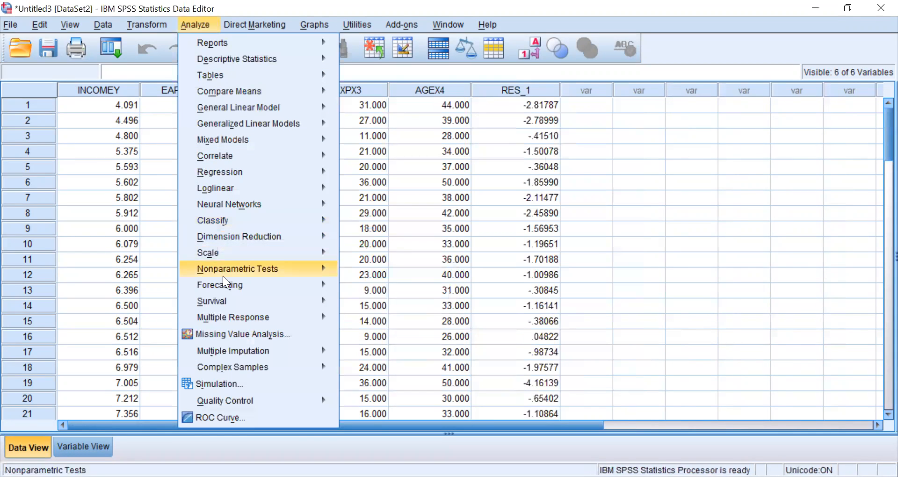
{"action": "mouse_move", "coordinate": [217, 267]}
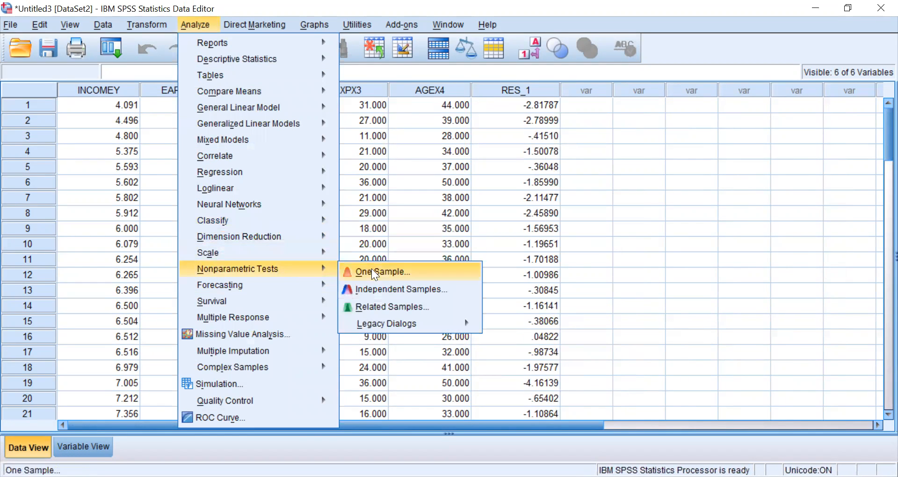
{"action": "mouse_move", "coordinate": [390, 322]}
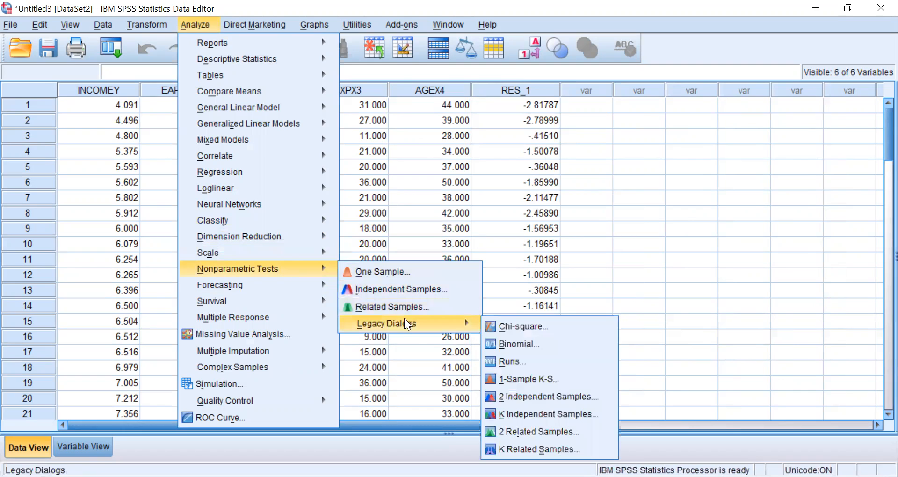
{"action": "left_click", "coordinate": [523, 377]}
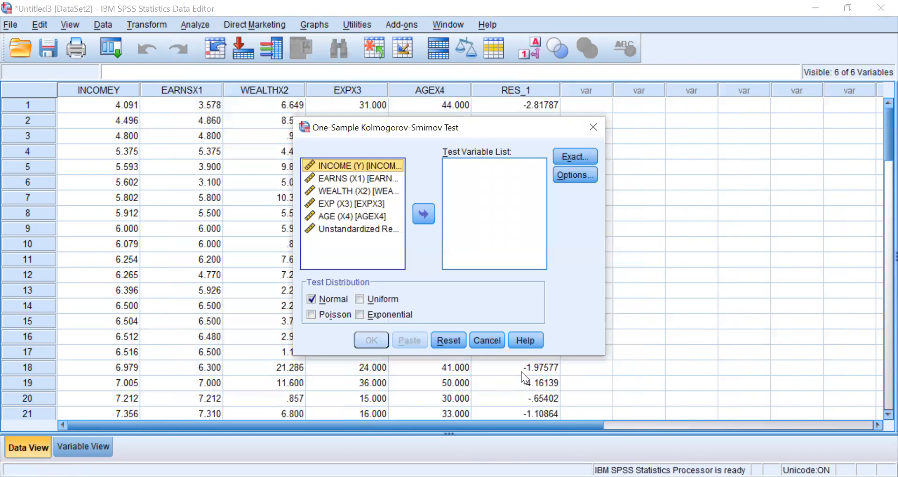
{"action": "left_click", "coordinate": [364, 229]}
{"action": "left_click", "coordinate": [424, 214]}
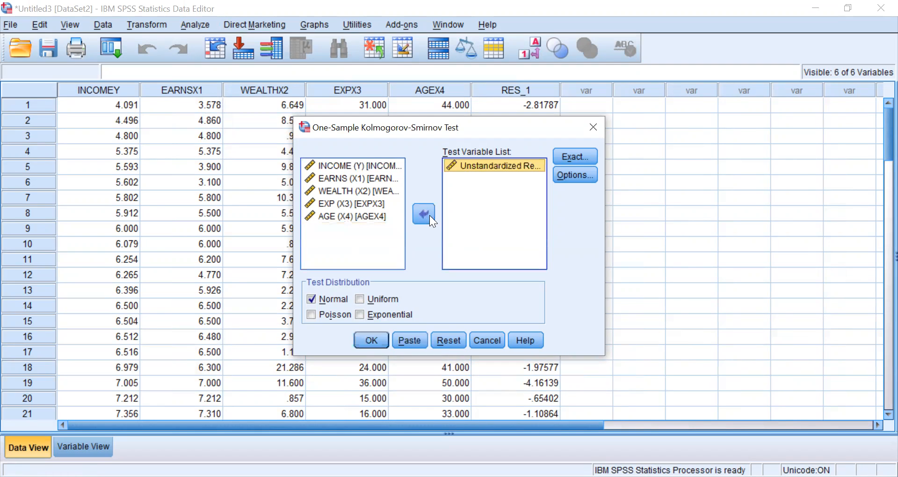
{"action": "left_click", "coordinate": [367, 335]}
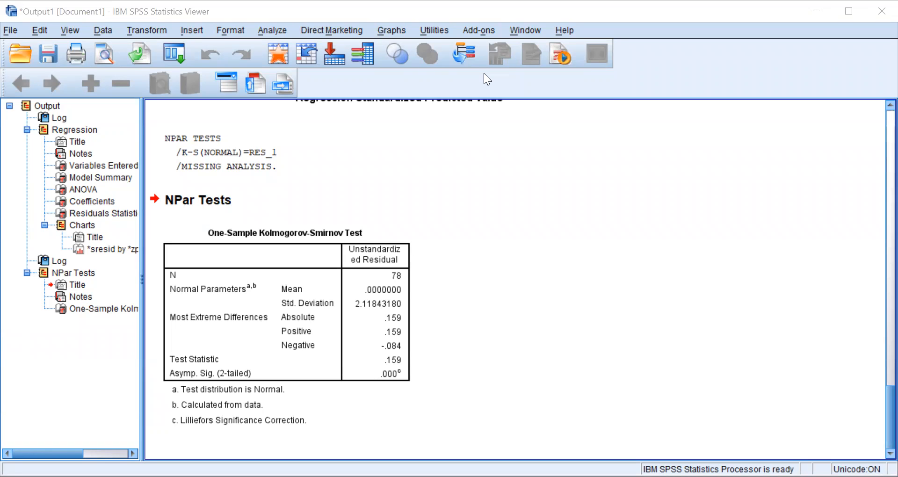
Return to the Data Editor, reopen the one-sample Kolmogorov-Smirnov test and remove the unstandardized residual from the test variables.
{"action": "key", "text": "alt+Tab"}
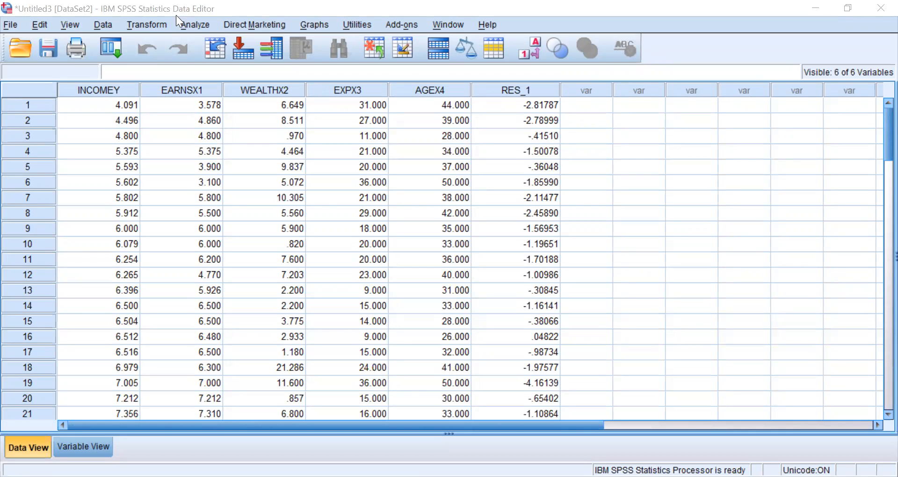
{"action": "left_click", "coordinate": [195, 25]}
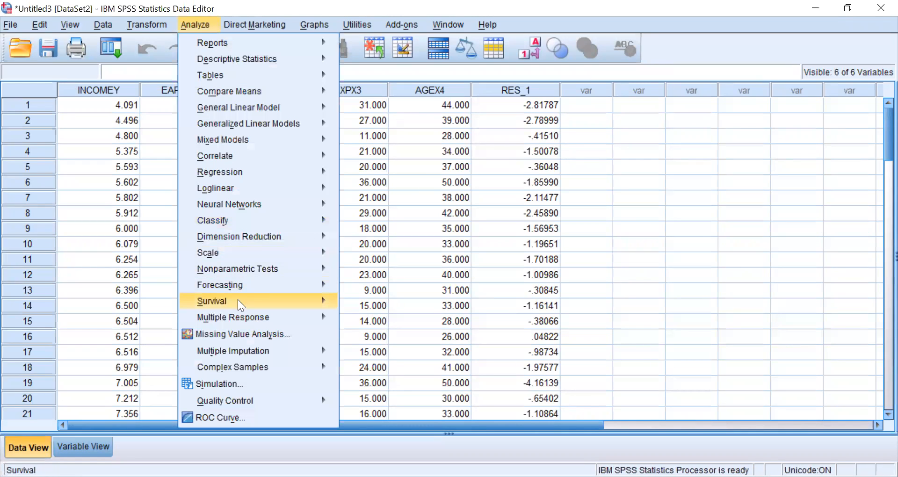
{"action": "mouse_move", "coordinate": [257, 268]}
{"action": "mouse_move", "coordinate": [379, 321]}
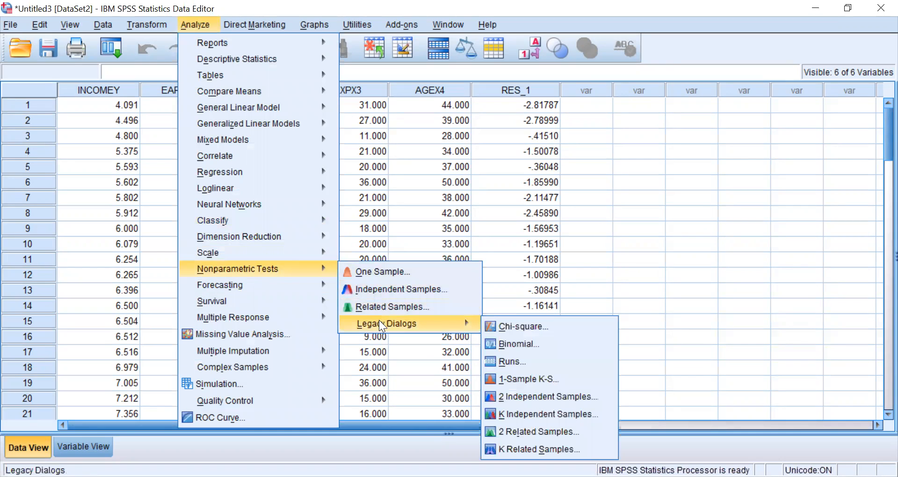
{"action": "left_click", "coordinate": [530, 380]}
{"action": "left_click", "coordinate": [466, 159]}
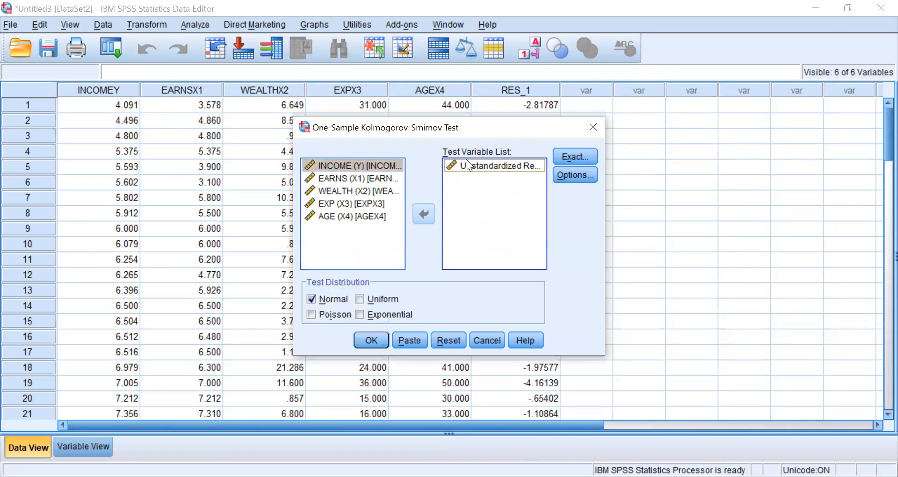
{"action": "left_click", "coordinate": [433, 209]}
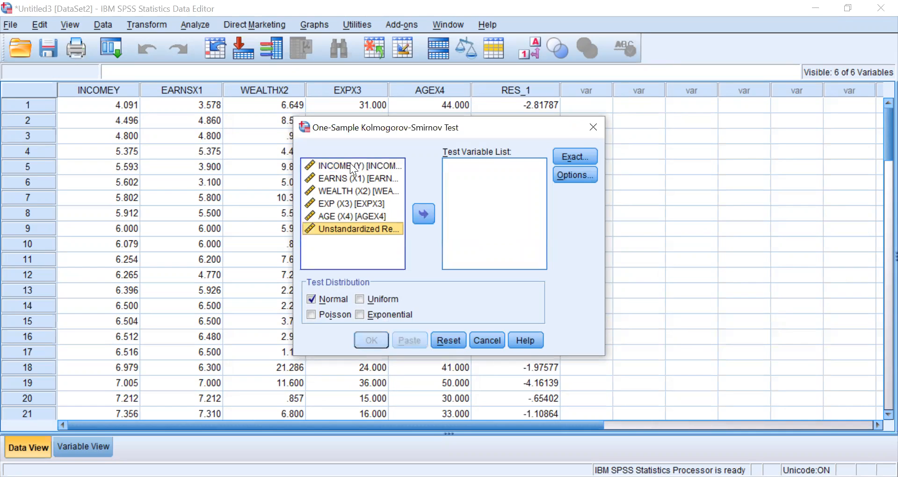
Run the normality test on INCOME (Y), EARNS (X1), WEALTH (X2), EXP (X3) and AGE (X4), leaving out the unstandardized residual.
{"action": "left_click", "coordinate": [351, 165]}
{"action": "key", "text": "ctrl+a"}
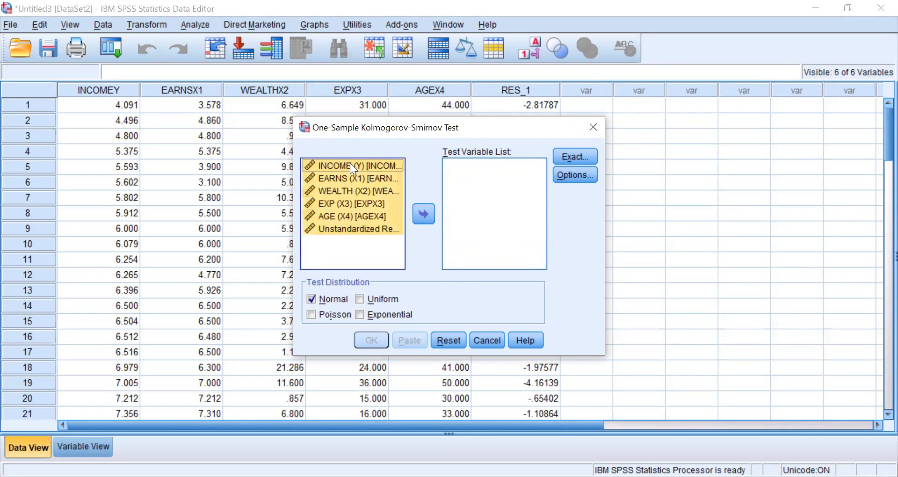
{"action": "left_click", "coordinate": [431, 213]}
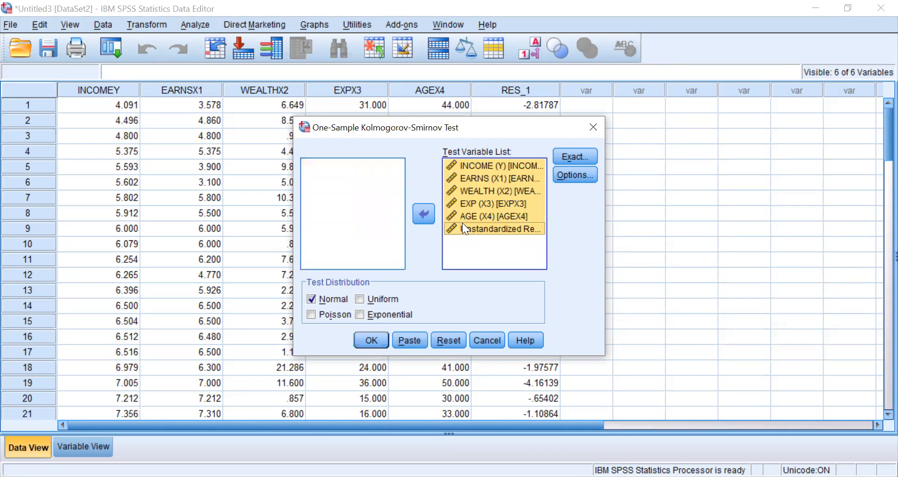
{"action": "left_click_drag", "start_coordinate": [463, 223], "coordinate": [426, 217]}
{"action": "left_click", "coordinate": [456, 223]}
{"action": "left_click", "coordinate": [425, 211]}
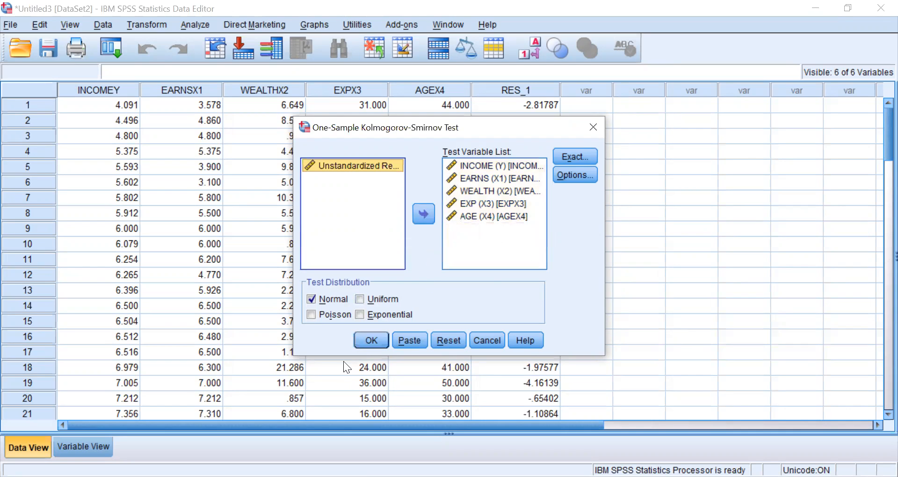
{"action": "left_click", "coordinate": [372, 340]}
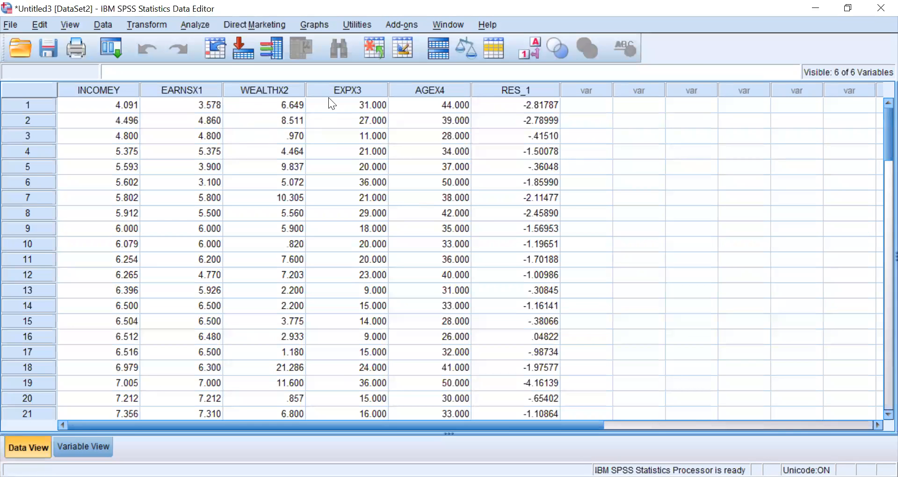
Plot a legacy histogram of INCOME (Y), view it in the output, and return to the Data Editor.
{"action": "key", "text": "alt+g"}
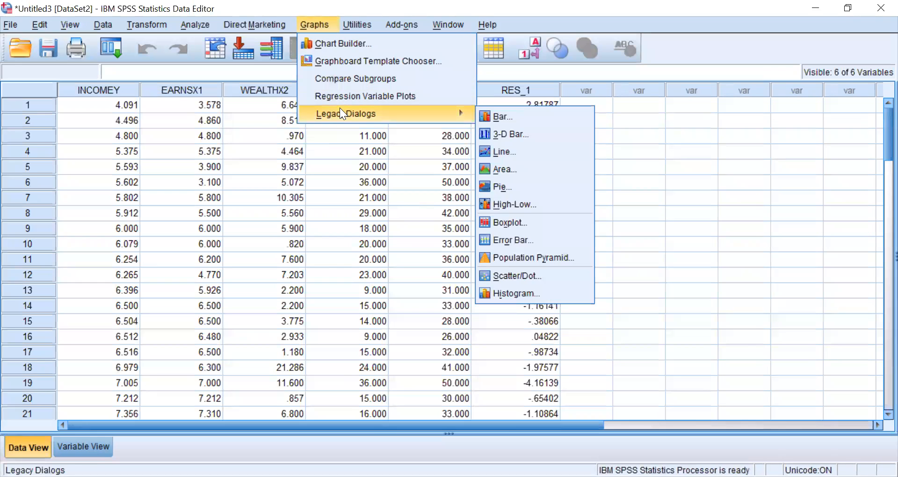
{"action": "mouse_move", "coordinate": [453, 115]}
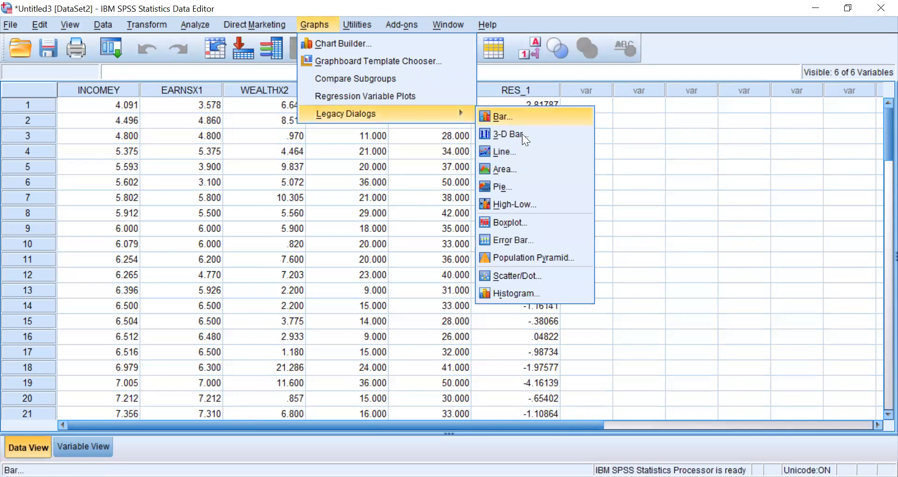
{"action": "left_click", "coordinate": [513, 292]}
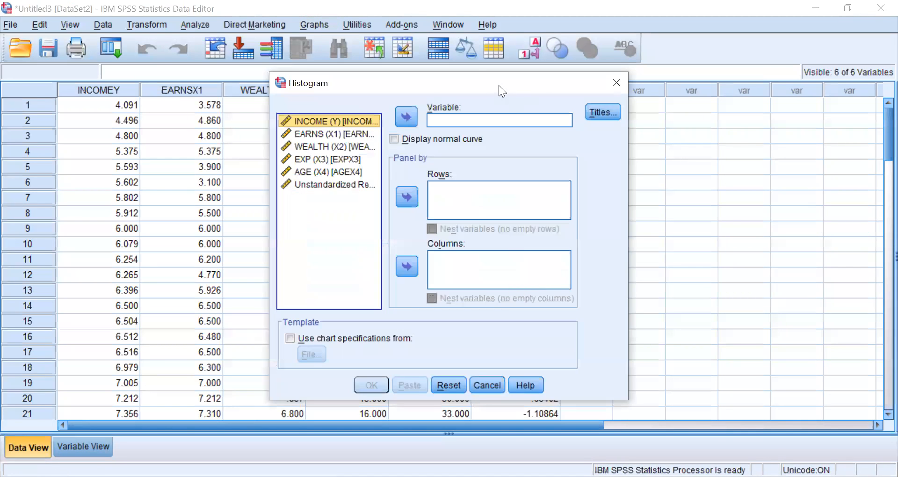
{"action": "left_click", "coordinate": [407, 117]}
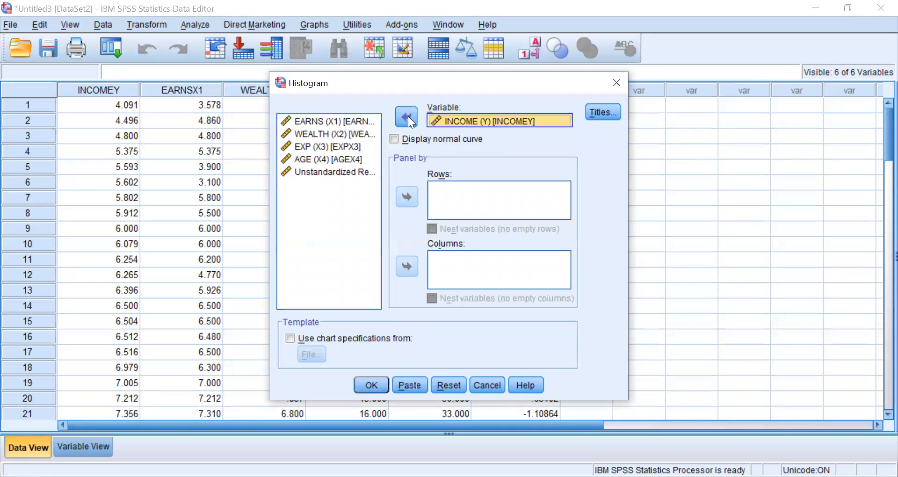
{"action": "left_click", "coordinate": [368, 386]}
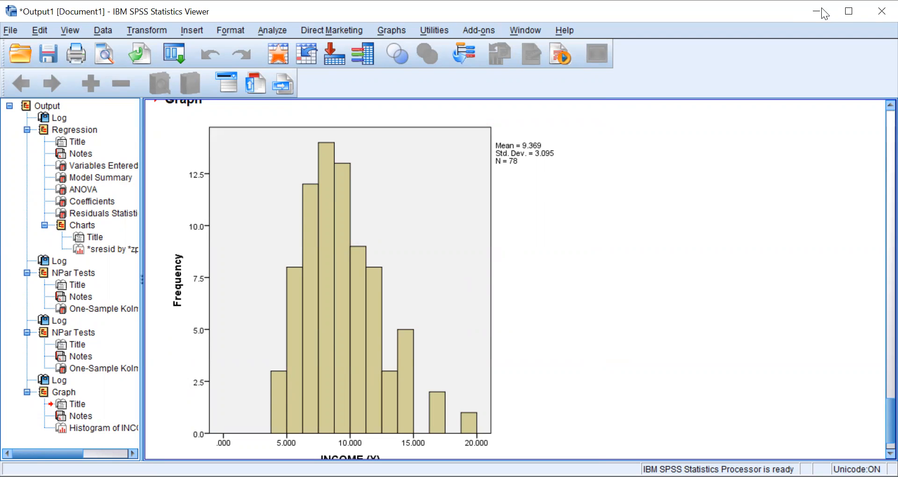
{"action": "scroll", "coordinate": [397, 355], "scroll_direction": "down", "scroll_amount": 3}
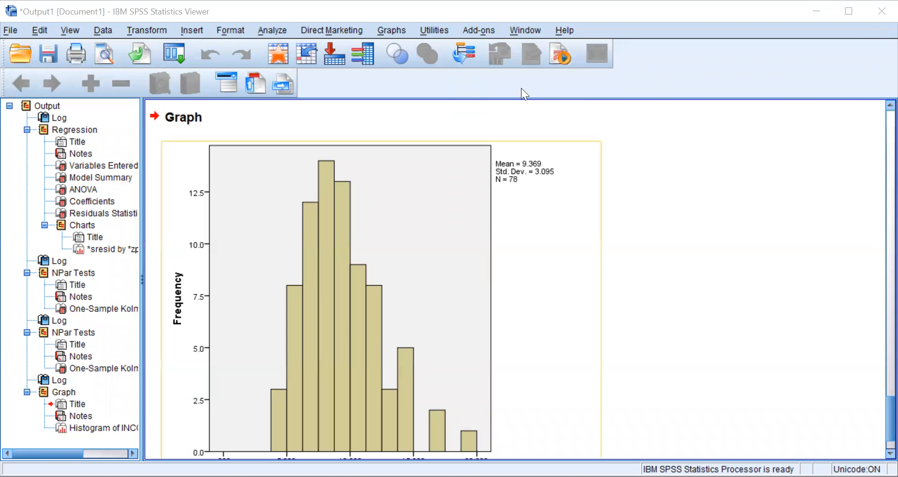
{"action": "left_click", "coordinate": [503, 262]}
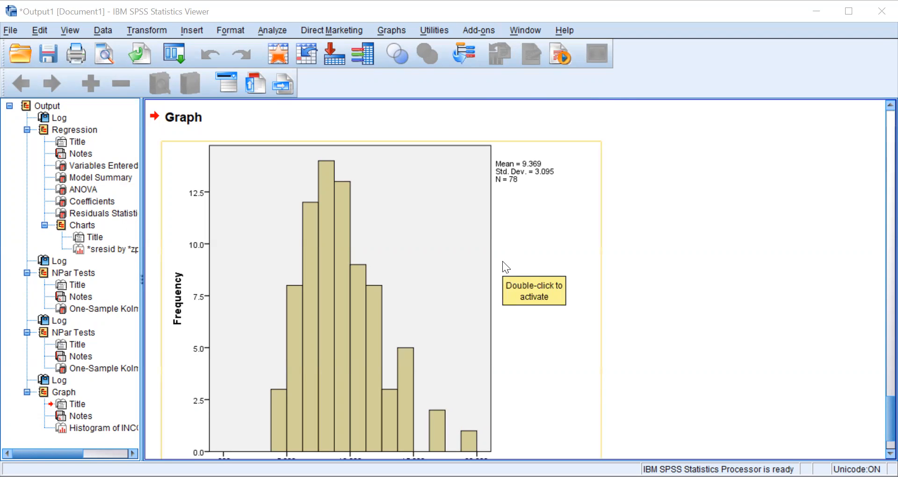
{"action": "left_click", "coordinate": [499, 100]}
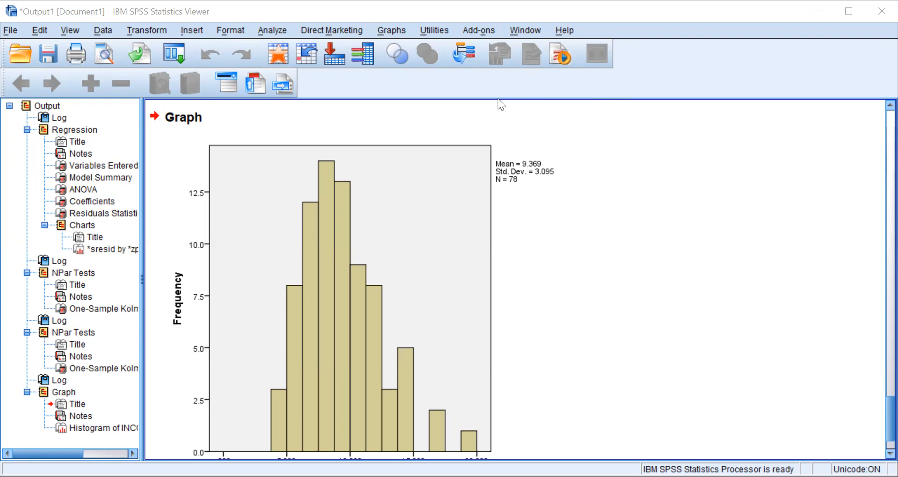
{"action": "key", "text": "alt+Tab"}
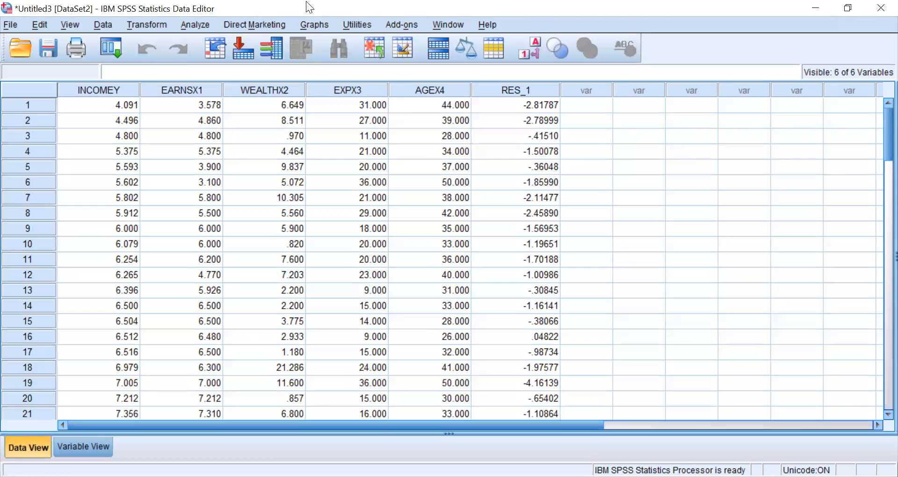
Plot a legacy histogram of EARNS (X1), replacing INCOME (Y) as the charted variable.
{"action": "left_click", "coordinate": [313, 24]}
{"action": "mouse_move", "coordinate": [371, 112]}
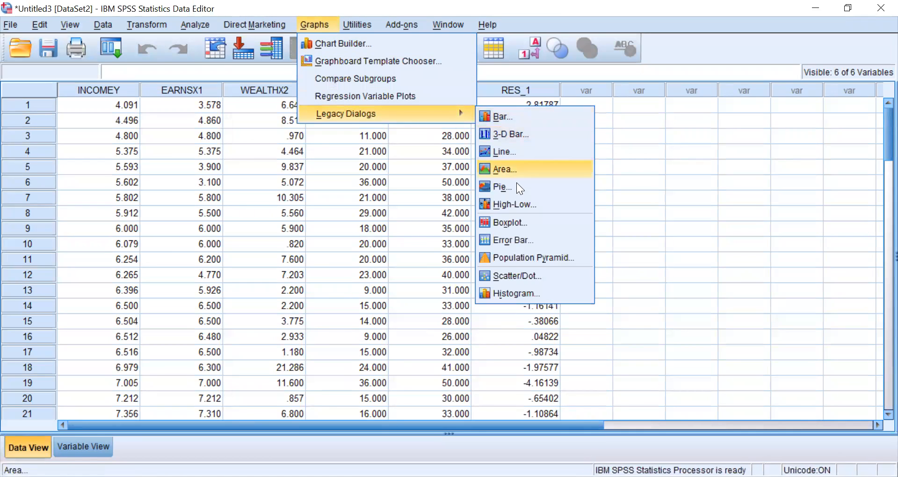
{"action": "left_click", "coordinate": [502, 296]}
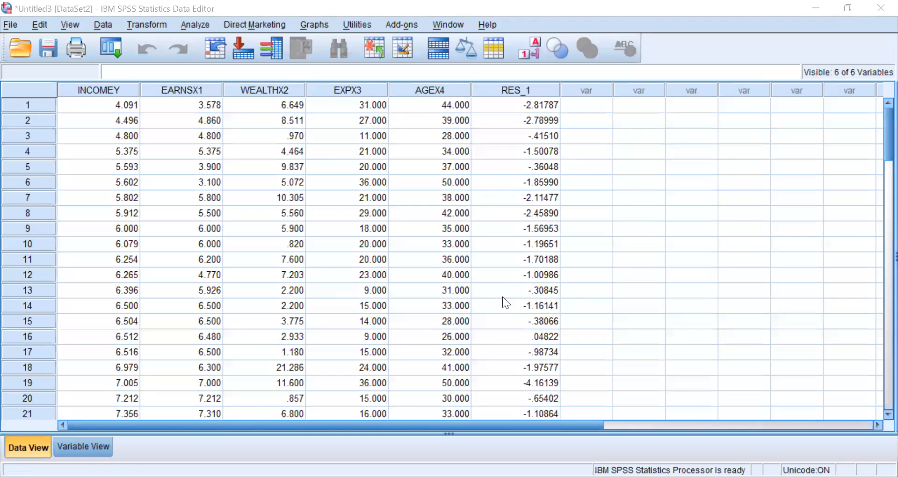
{"action": "left_click", "coordinate": [459, 118]}
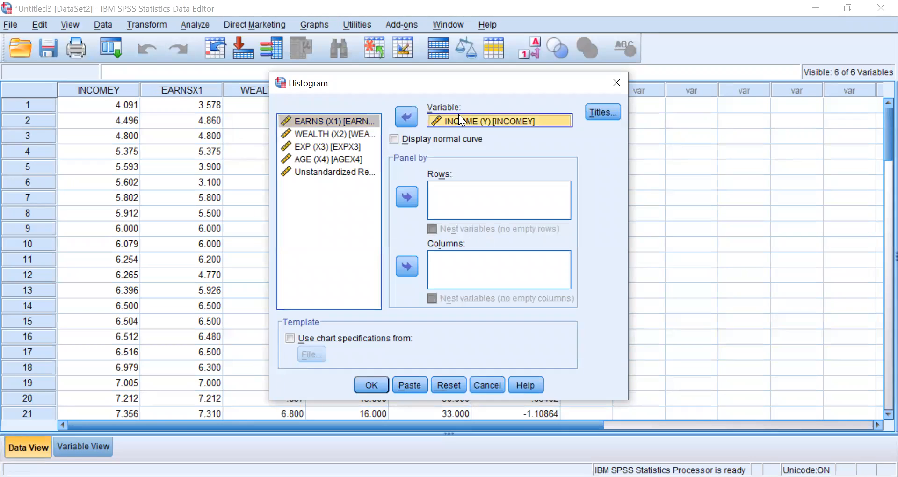
{"action": "left_click", "coordinate": [398, 116]}
{"action": "left_click", "coordinate": [345, 131]}
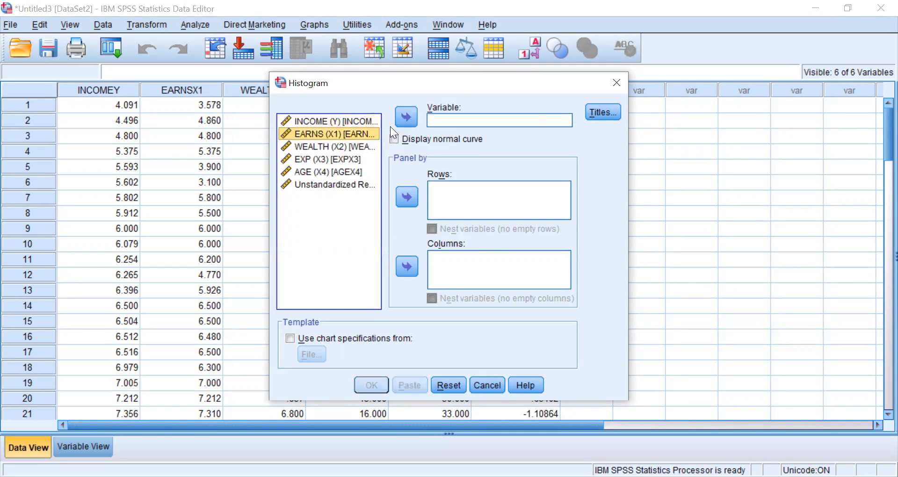
{"action": "left_click", "coordinate": [401, 117]}
{"action": "left_click", "coordinate": [376, 383]}
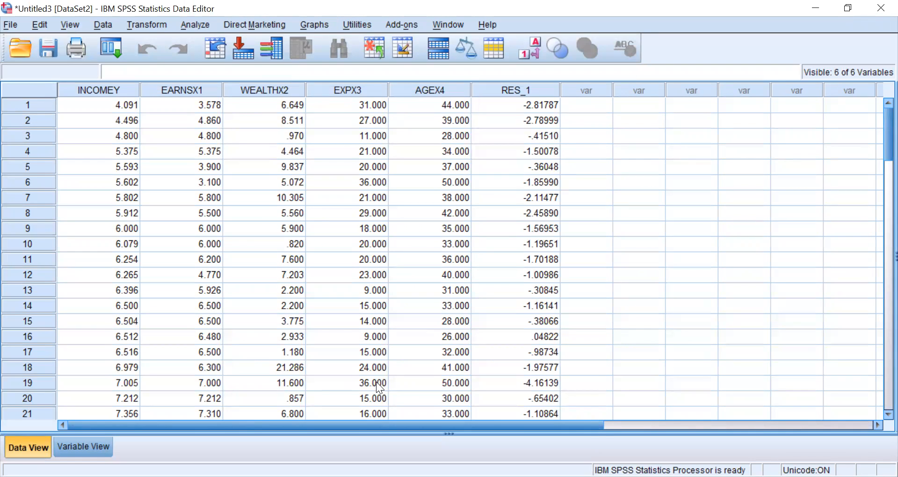
Plot a legacy histogram of WEALTH (X2) in place of EARNS (X1).
{"action": "left_click", "coordinate": [315, 25]}
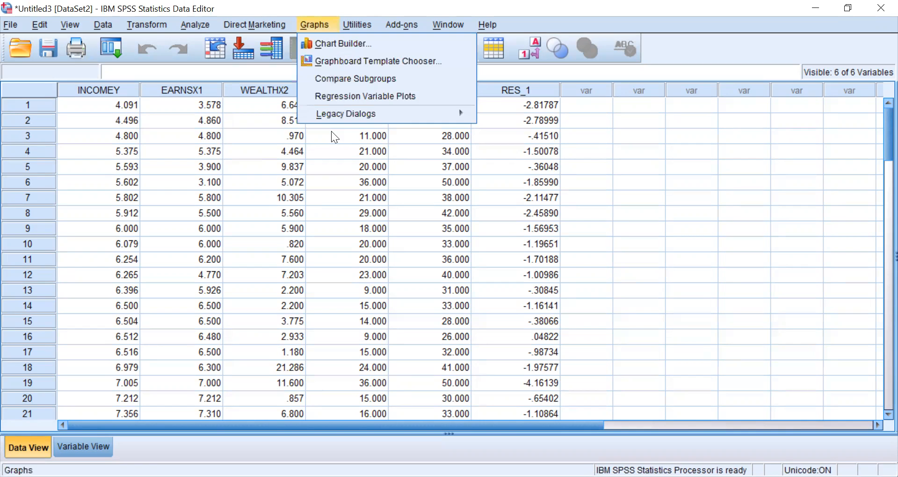
{"action": "mouse_move", "coordinate": [445, 114]}
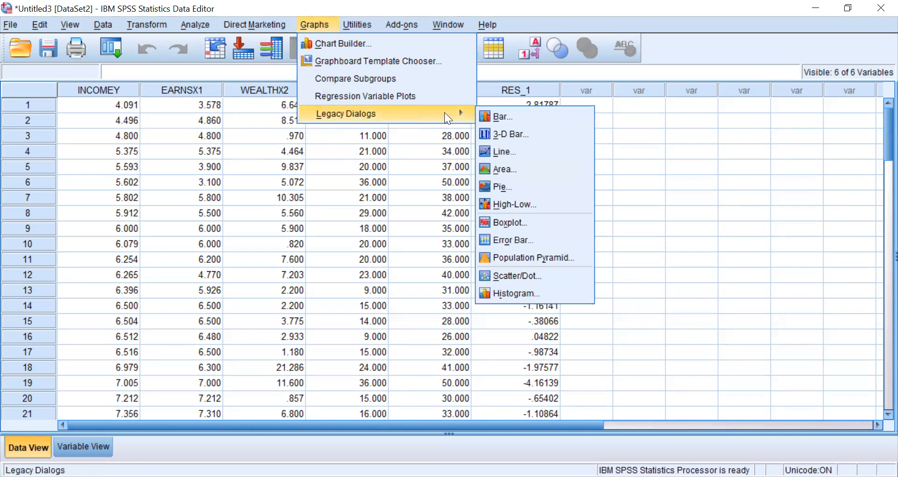
{"action": "left_click", "coordinate": [513, 288]}
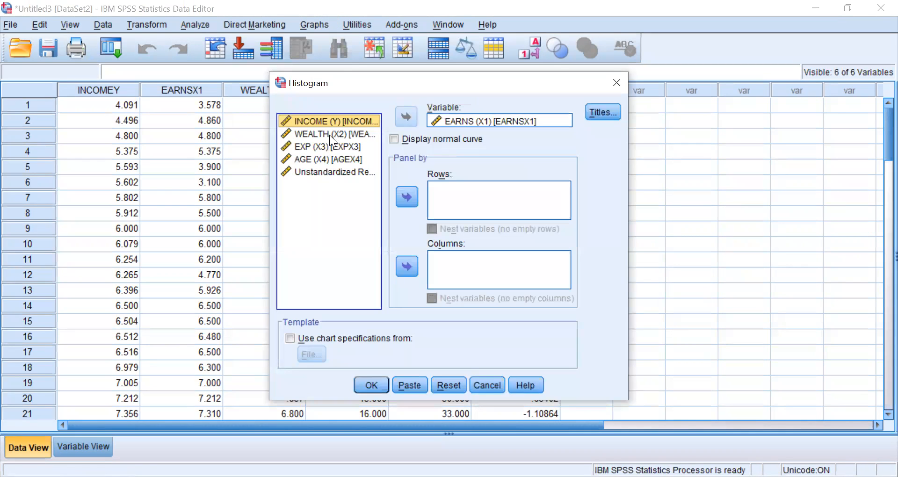
{"action": "left_click", "coordinate": [329, 135]}
{"action": "left_click", "coordinate": [454, 119]}
{"action": "left_click", "coordinate": [406, 117]}
{"action": "left_click", "coordinate": [351, 143]}
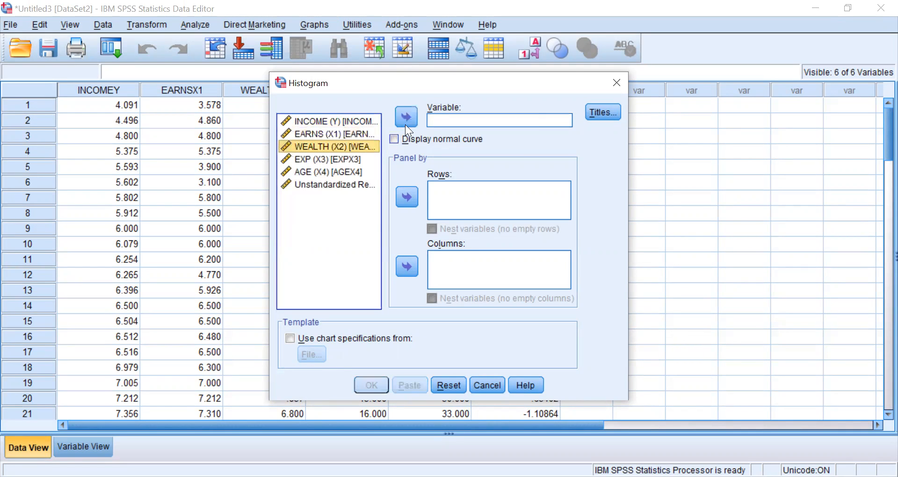
{"action": "left_click", "coordinate": [412, 120]}
{"action": "left_click", "coordinate": [363, 388]}
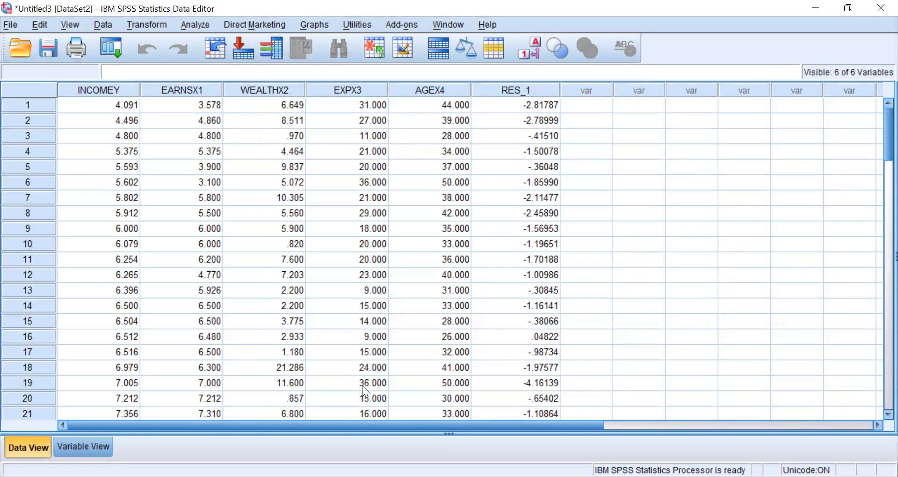
Plot a legacy histogram of AGE (X4) in place of WEALTH (X2).
{"action": "key", "text": "alt+g"}
{"action": "mouse_move", "coordinate": [358, 109]}
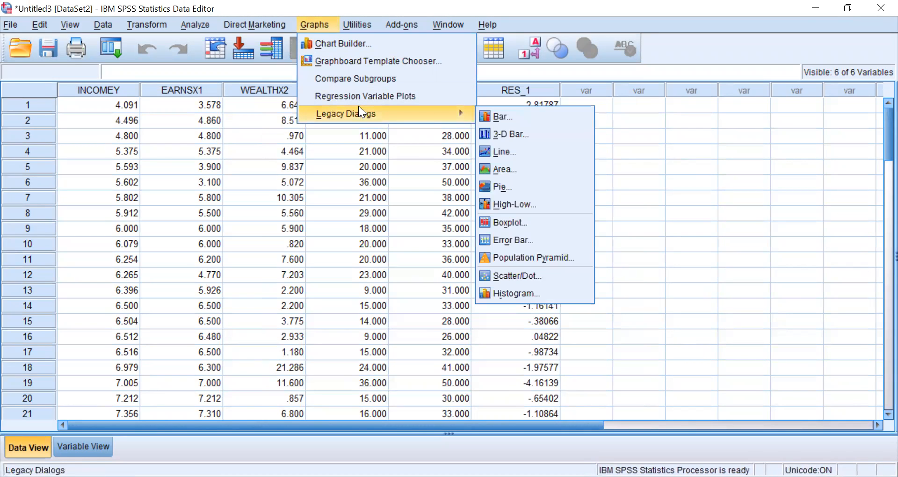
{"action": "left_click", "coordinate": [508, 294]}
{"action": "left_click", "coordinate": [466, 119]}
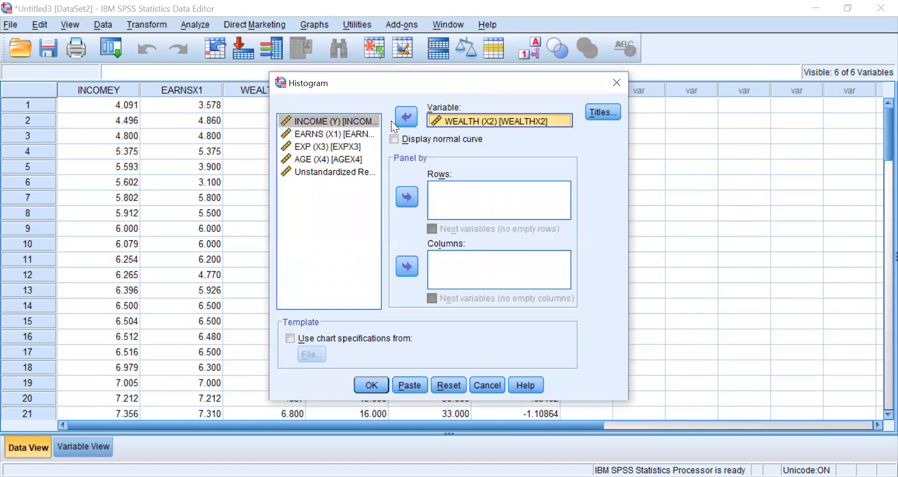
{"action": "left_click", "coordinate": [405, 117]}
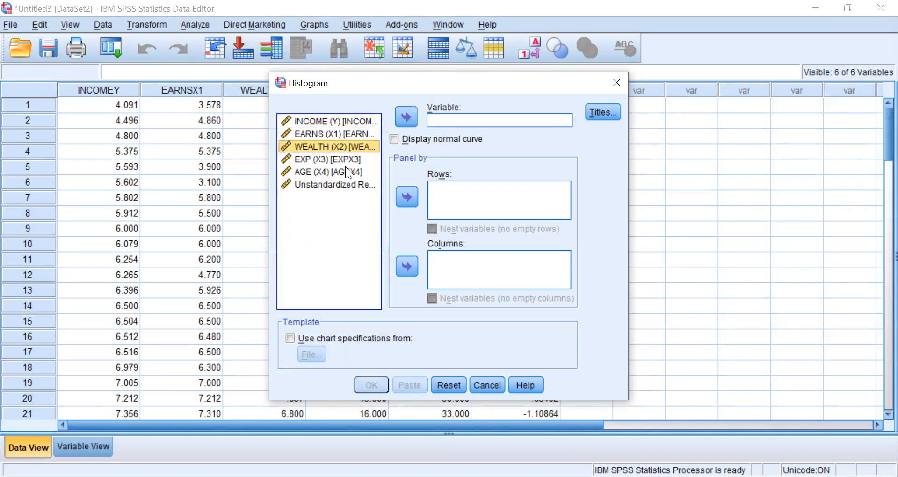
{"action": "left_click", "coordinate": [345, 171]}
{"action": "left_click", "coordinate": [404, 120]}
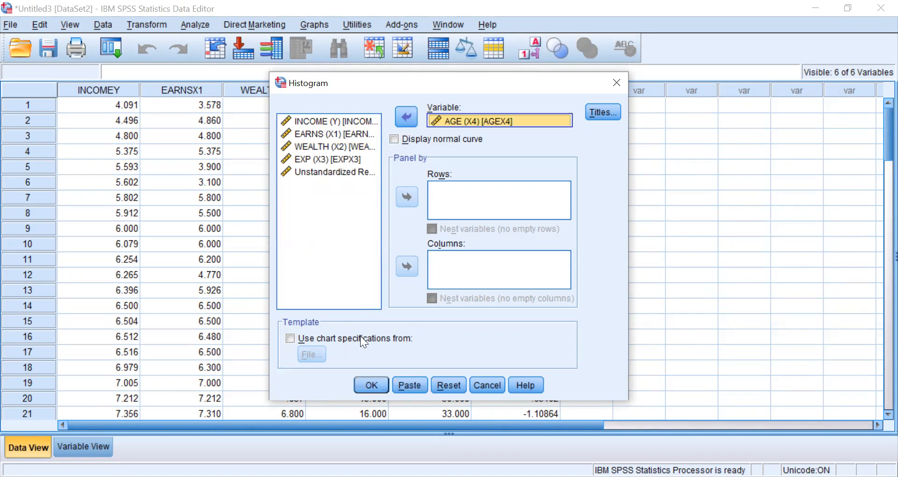
{"action": "left_click", "coordinate": [372, 385]}
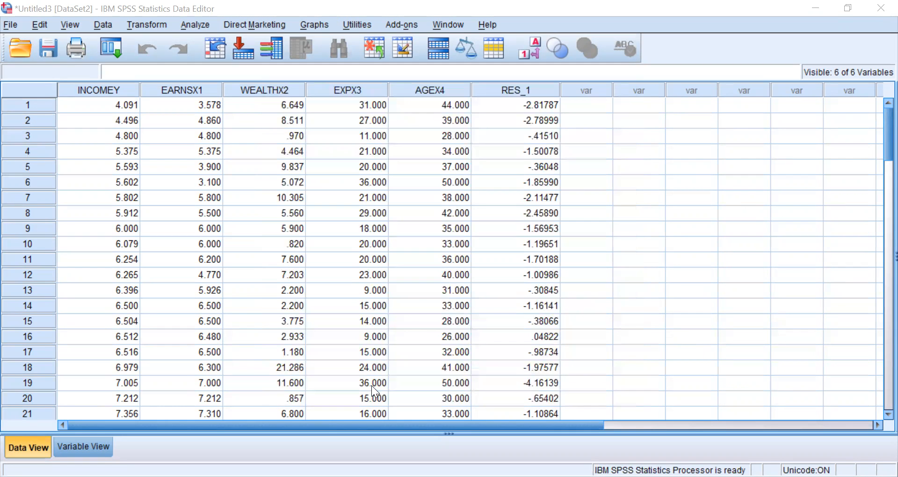
Examine the distribution shapes in the INCOME (Y) and EARNS (X1) histograms in the output.
{"action": "key", "text": "alt+shift+s"}
{"action": "scroll", "coordinate": [448, 371], "scroll_direction": "up", "scroll_amount": 10}
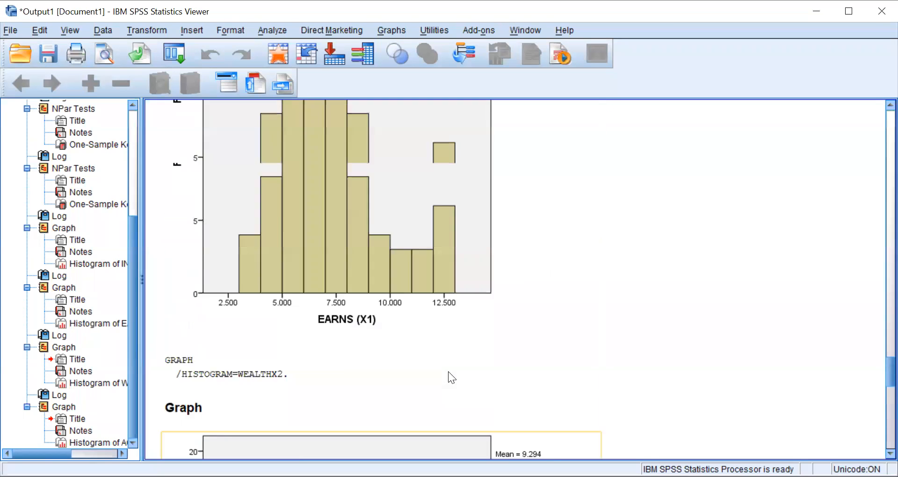
{"action": "scroll", "coordinate": [448, 372], "scroll_direction": "up", "scroll_amount": 5}
{"action": "scroll", "coordinate": [448, 371], "scroll_direction": "down", "scroll_amount": 3}
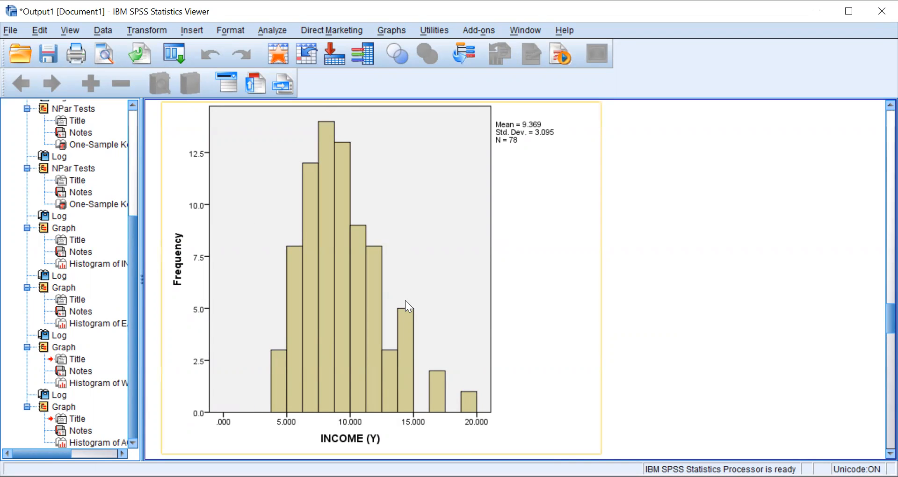
{"action": "scroll", "coordinate": [617, 372], "scroll_direction": "down", "scroll_amount": 5}
{"action": "scroll", "coordinate": [616, 372], "scroll_direction": "down", "scroll_amount": 5}
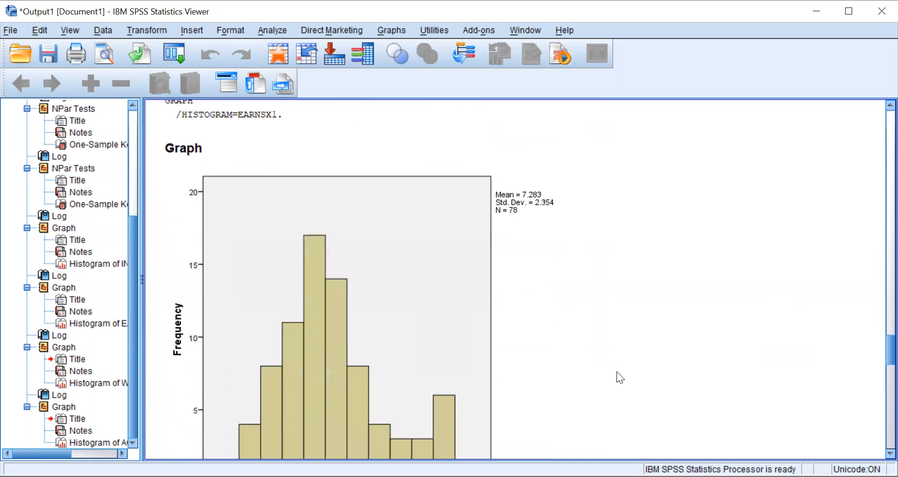
{"action": "scroll", "coordinate": [616, 371], "scroll_direction": "up", "scroll_amount": 3}
{"action": "scroll", "coordinate": [617, 372], "scroll_direction": "down", "scroll_amount": 1}
{"action": "left_click", "coordinate": [239, 250]}
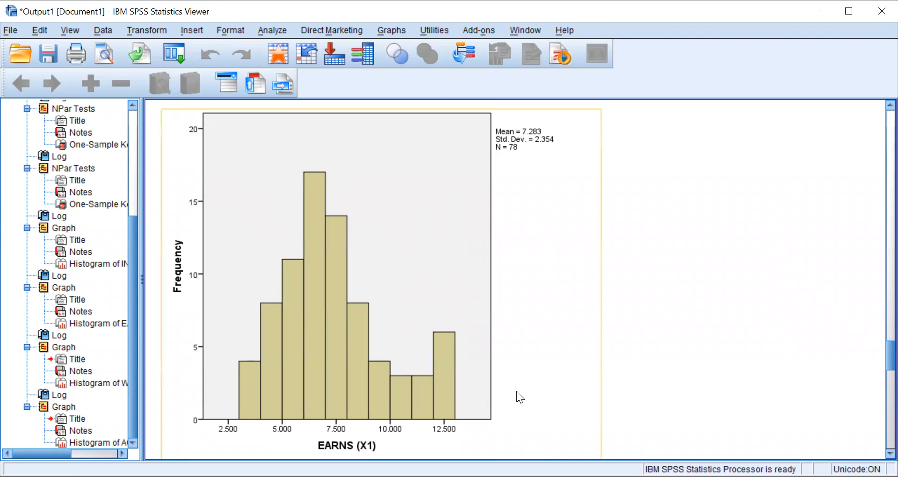
Examine the distribution shapes in the WEALTH (X2) and AGE (X4) histograms in the output.
{"action": "scroll", "coordinate": [518, 396], "scroll_direction": "down", "scroll_amount": 10}
{"action": "scroll", "coordinate": [518, 396], "scroll_direction": "up", "scroll_amount": 1}
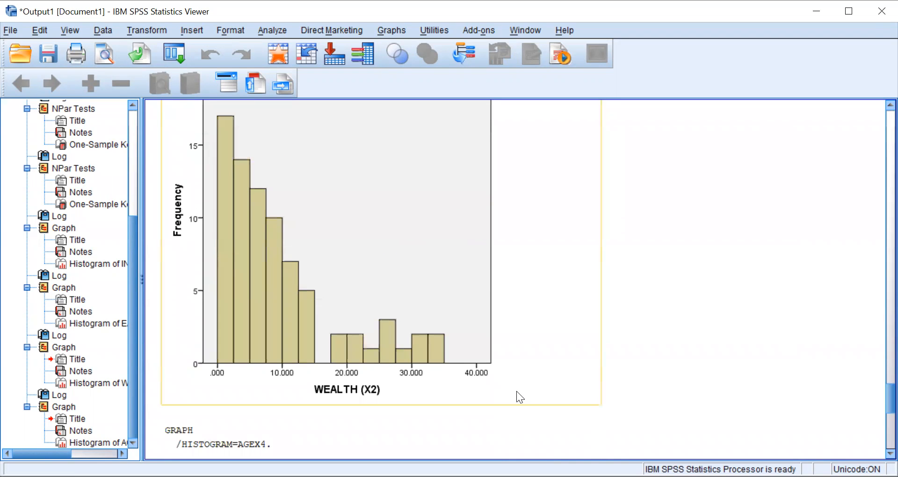
{"action": "scroll", "coordinate": [517, 391], "scroll_direction": "up", "scroll_amount": 1}
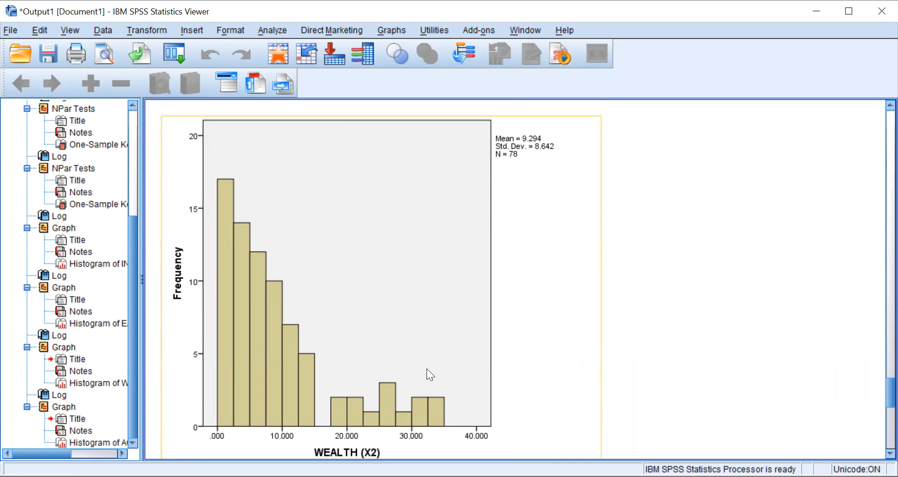
{"action": "scroll", "coordinate": [449, 402], "scroll_direction": "down", "scroll_amount": 7}
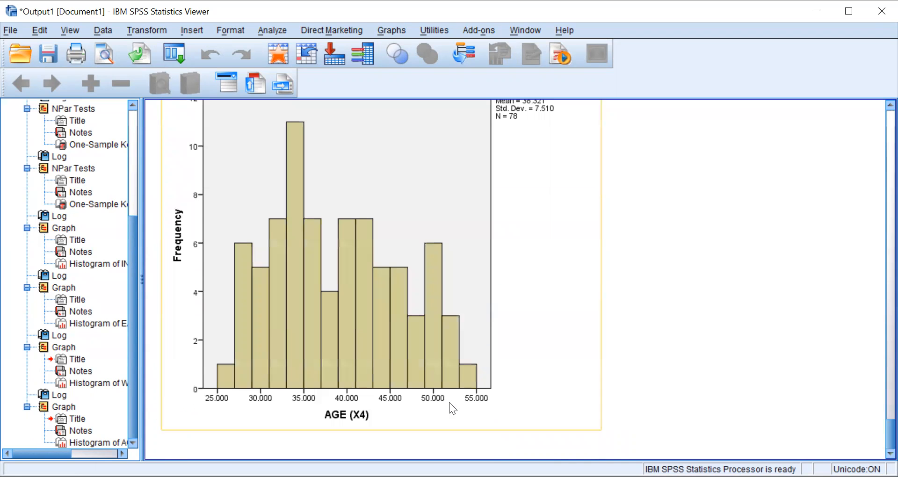
{"action": "scroll", "coordinate": [450, 403], "scroll_direction": "up", "scroll_amount": 1}
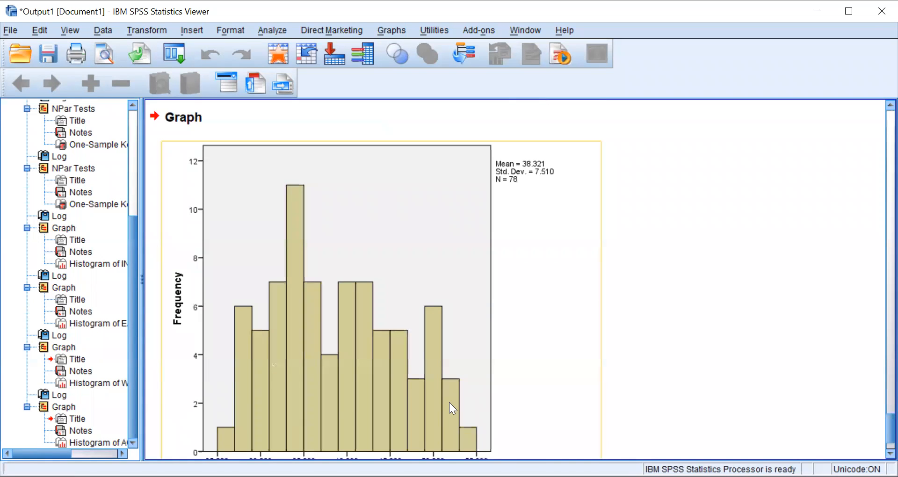
{"action": "scroll", "coordinate": [452, 408], "scroll_direction": "down", "scroll_amount": 1}
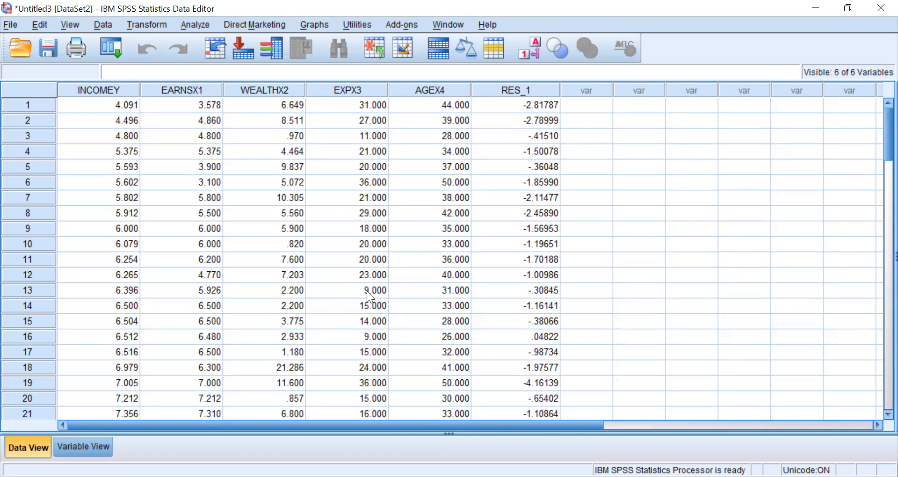
Start a Compute Variable transformation in the Data Editor with LN_INCOME as the target variable.
{"action": "left_click", "coordinate": [140, 23]}
{"action": "left_click", "coordinate": [146, 40]}
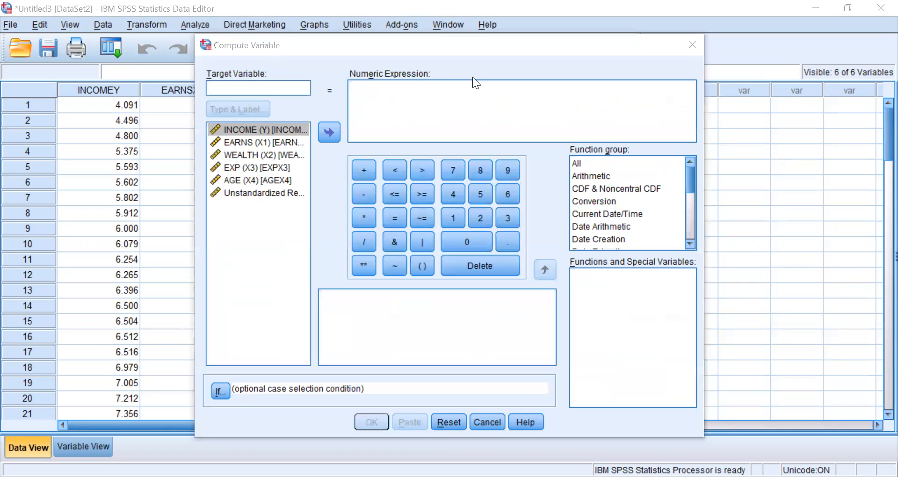
{"action": "left_click", "coordinate": [234, 89]}
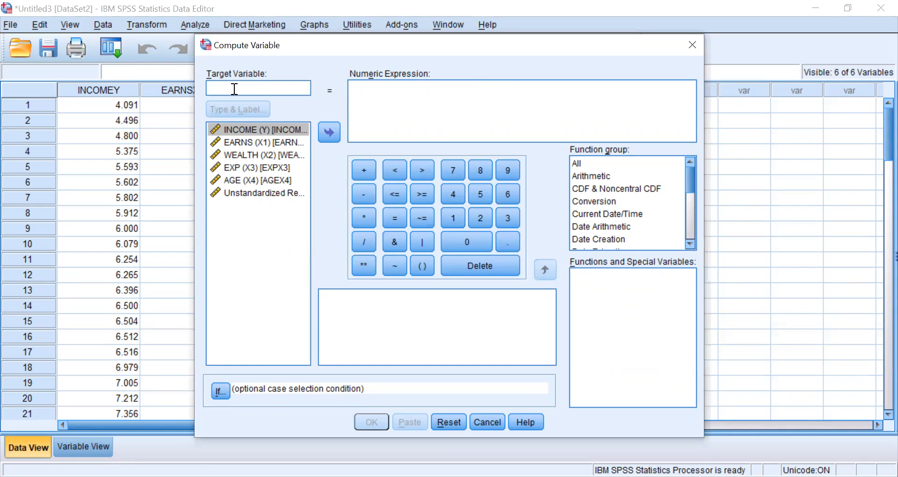
{"action": "type", "text": "LN_"}
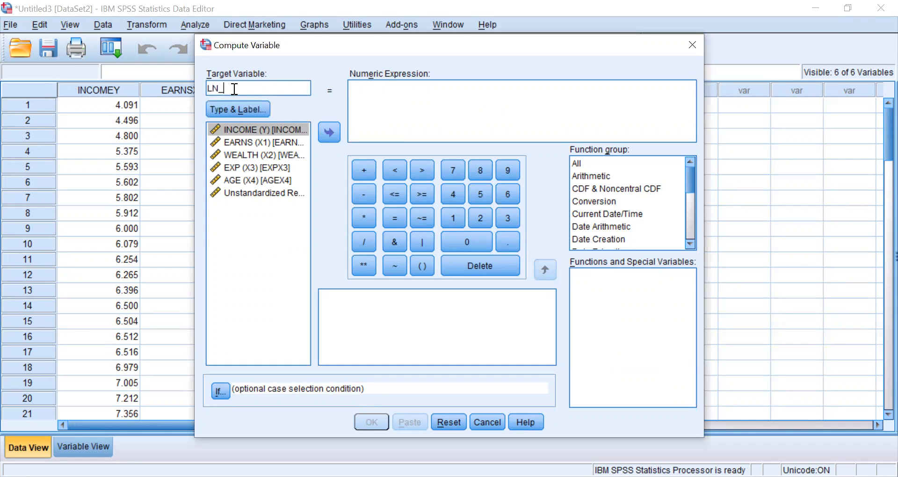
{"action": "type", "text": "INCOME"}
Define the numeric expression as LN(INCOMEY) using the Ln function and compute the new variable.
{"action": "left_click", "coordinate": [580, 163]}
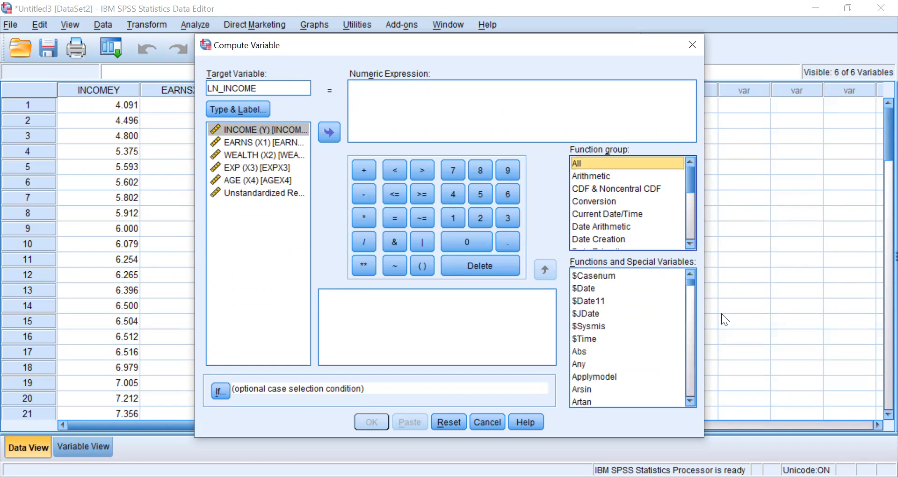
{"action": "left_click_drag", "start_coordinate": [688, 286], "coordinate": [689, 333]}
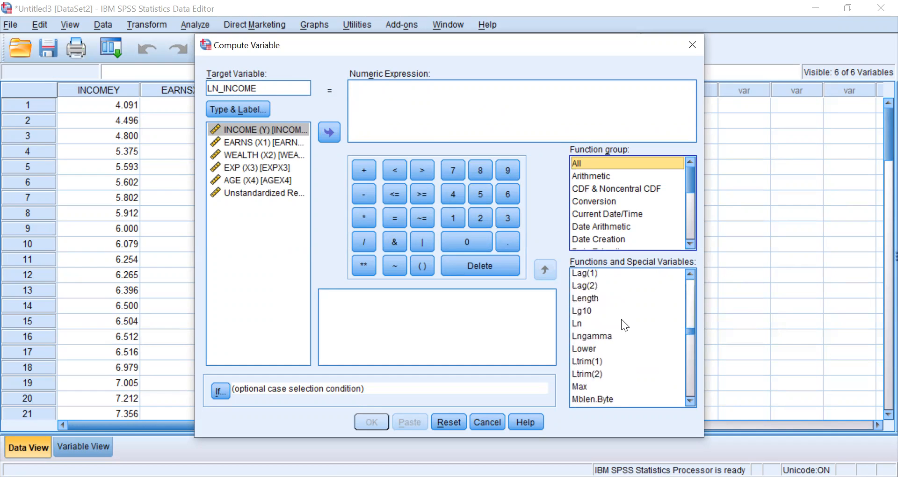
{"action": "left_click", "coordinate": [581, 323]}
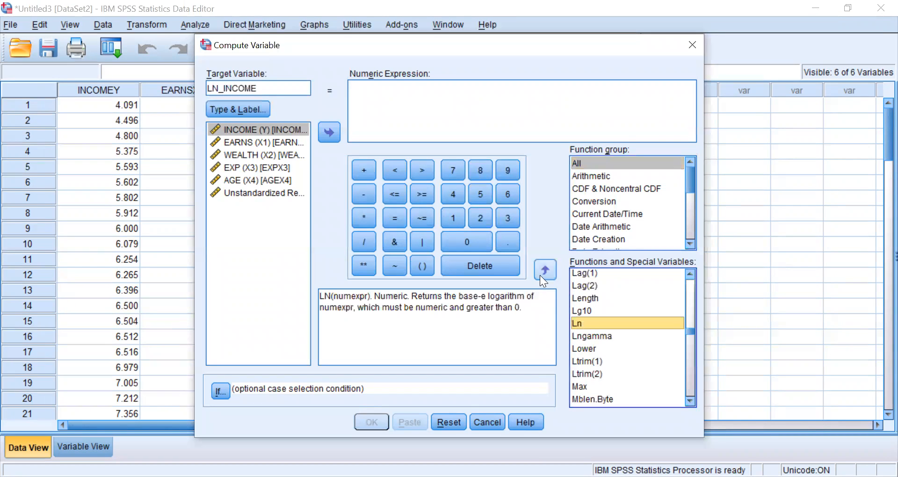
{"action": "left_click", "coordinate": [541, 274]}
{"action": "left_click", "coordinate": [256, 131]}
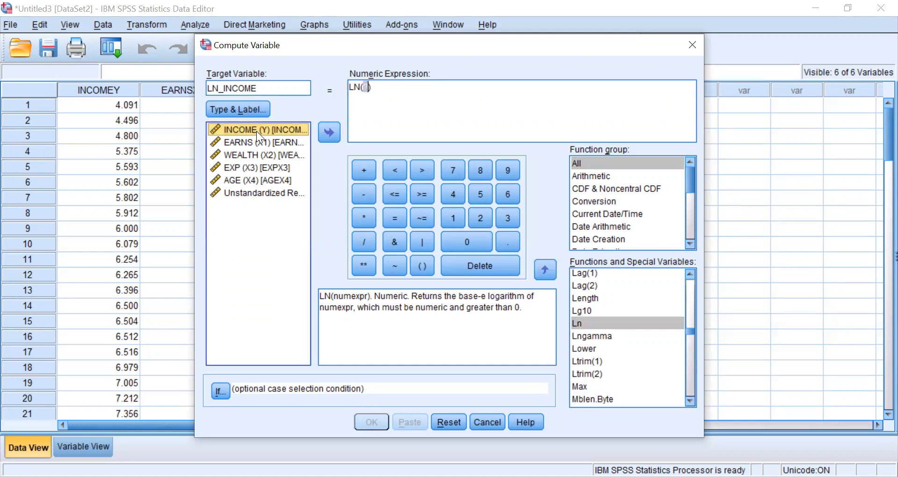
{"action": "left_click", "coordinate": [323, 133]}
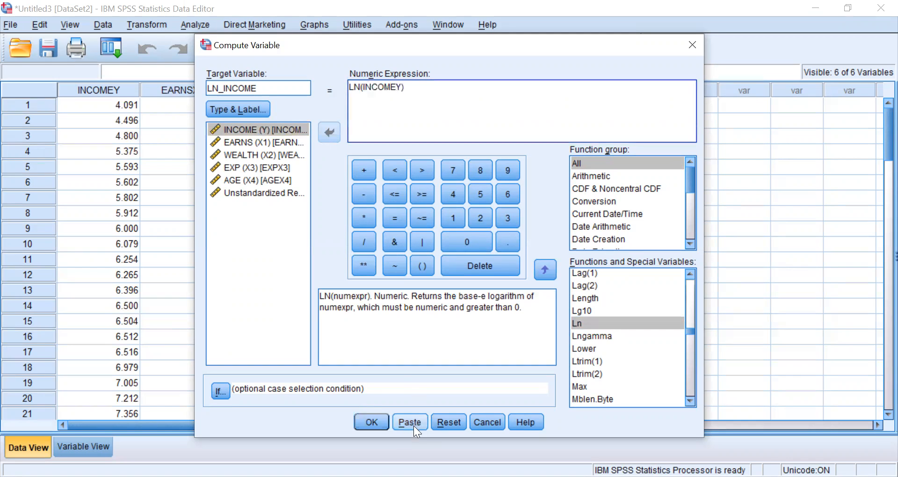
{"action": "left_click", "coordinate": [378, 424]}
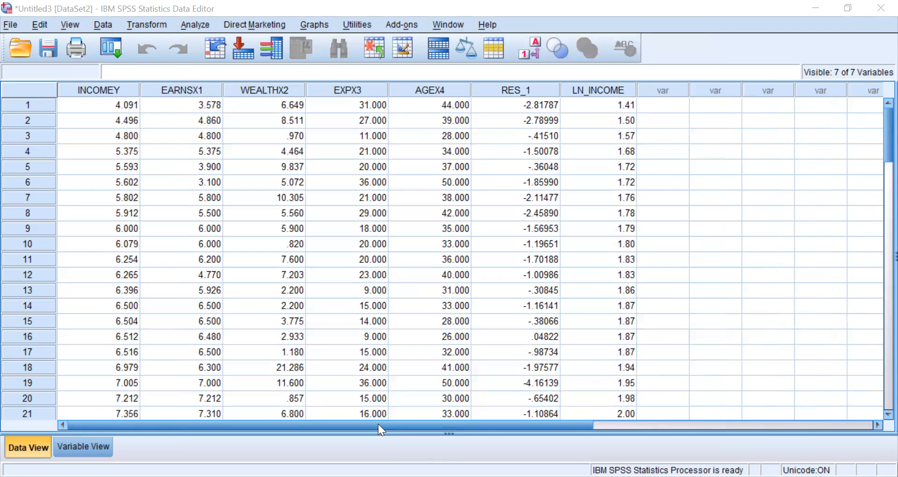
Start another Compute Variable transformation and set the target variable to LN_EARNS.
{"action": "left_click", "coordinate": [157, 23]}
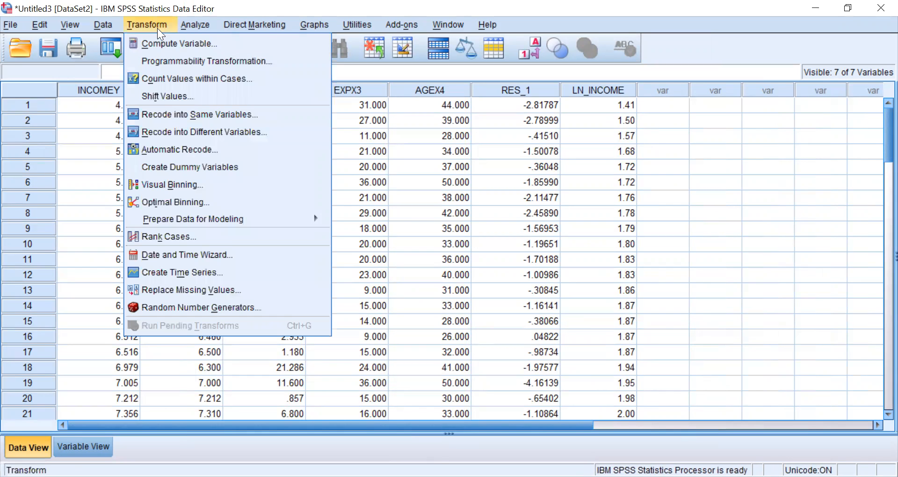
{"action": "left_click", "coordinate": [161, 45]}
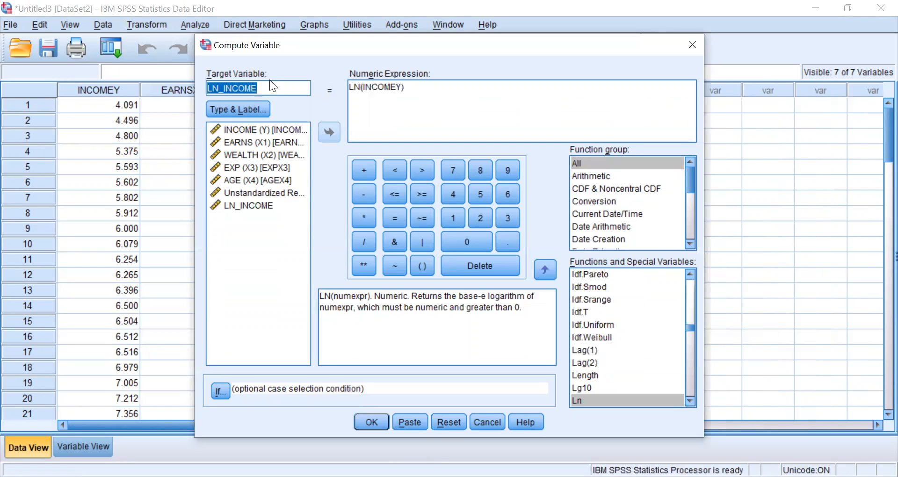
{"action": "left_click", "coordinate": [270, 87]}
{"action": "key", "text": "BackSpace"}
{"action": "key", "text": "BackSpace"}
{"action": "key", "text": "BackSpace"}
{"action": "key", "text": "BackSpace"}
{"action": "key", "text": "BackSpace"}
{"action": "key", "text": "BackSpace"}
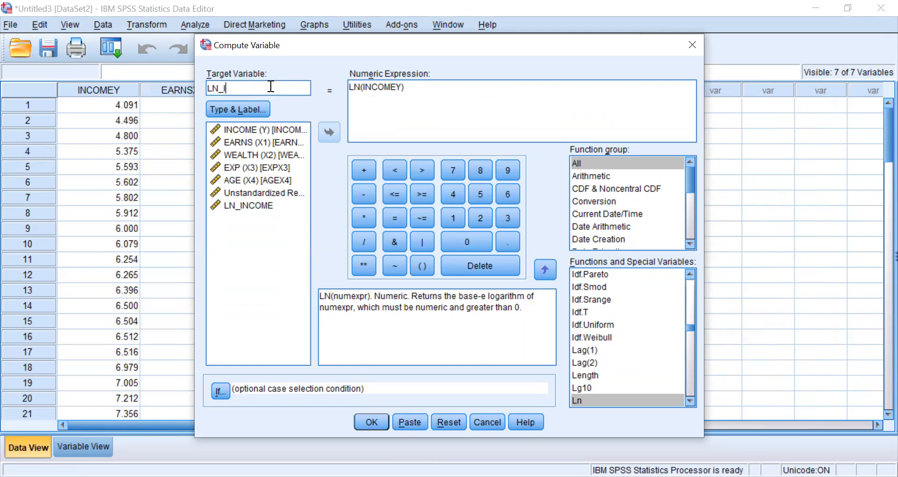
{"action": "type", "text": "EARNS"}
Replace the argument of the numeric expression to give LN(EARNSX1) and compute the new variable.
{"action": "left_click", "coordinate": [403, 89]}
{"action": "key", "text": "BackSpace"}
{"action": "key", "text": "BackSpace"}
{"action": "key", "text": "BackSpace"}
{"action": "key", "text": "BackSpace"}
{"action": "key", "text": "BackSpace"}
{"action": "key", "text": "BackSpace"}
{"action": "key", "text": "BackSpace"}
{"action": "key", "text": "BackSpace"}
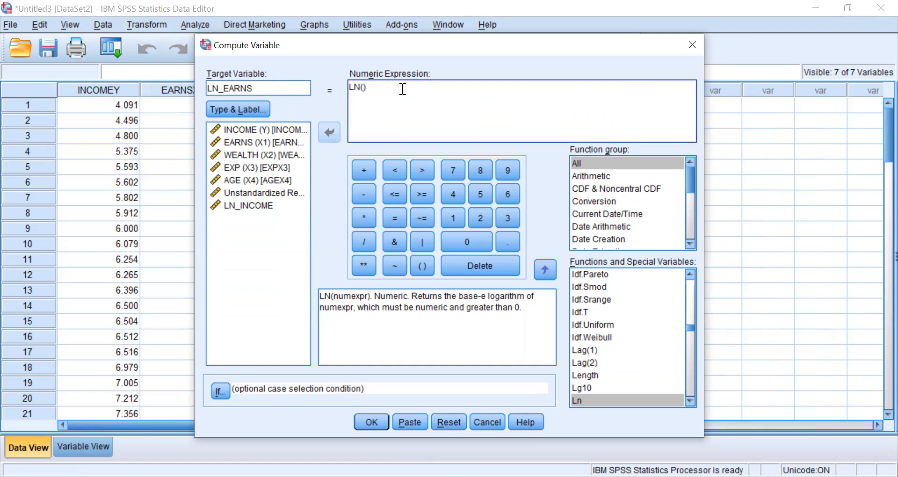
{"action": "left_click", "coordinate": [239, 141]}
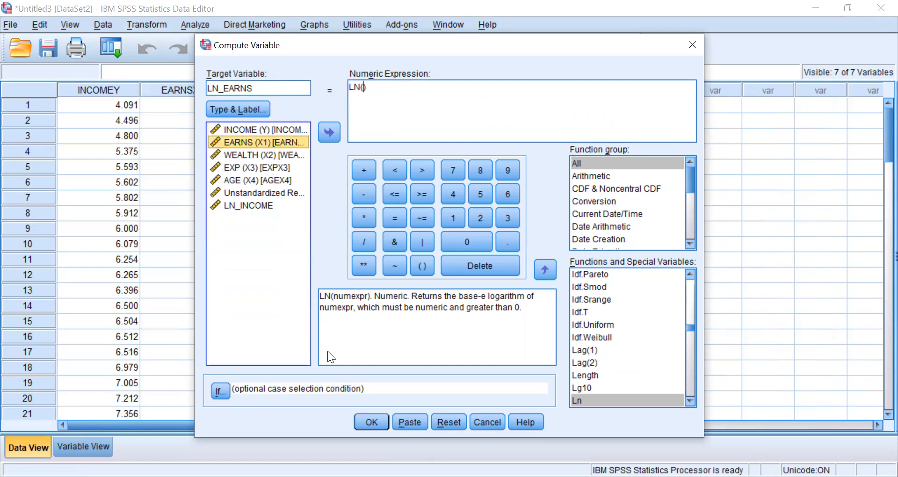
{"action": "left_click", "coordinate": [329, 131]}
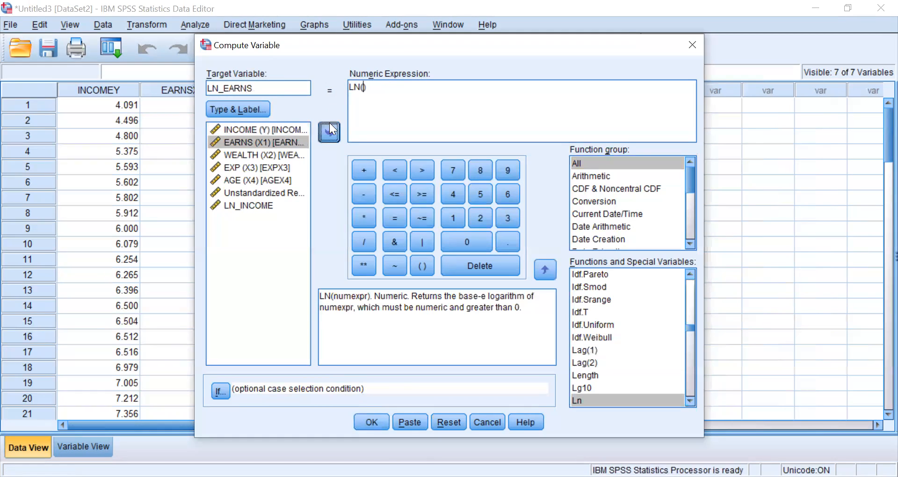
{"action": "left_click", "coordinate": [371, 422]}
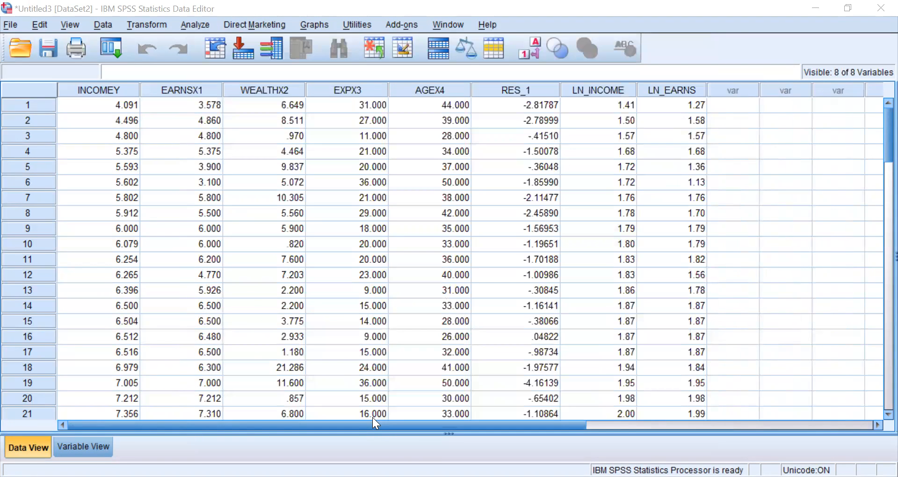
Start another Compute Variable transformation and set the target variable to LN_WEALTH.
{"action": "left_click", "coordinate": [143, 22]}
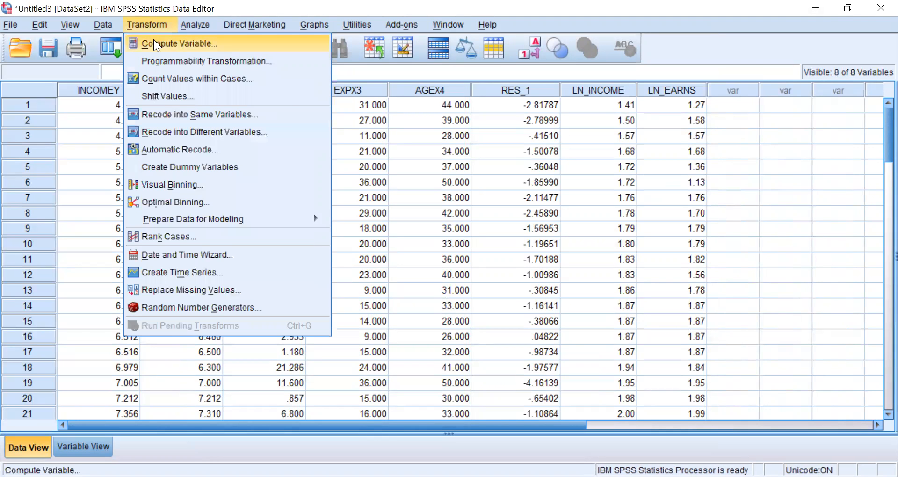
{"action": "left_click", "coordinate": [153, 39]}
{"action": "left_click", "coordinate": [281, 86]}
{"action": "key", "text": "BackSpace"}
{"action": "key", "text": "BackSpace"}
{"action": "key", "text": "BackSpace"}
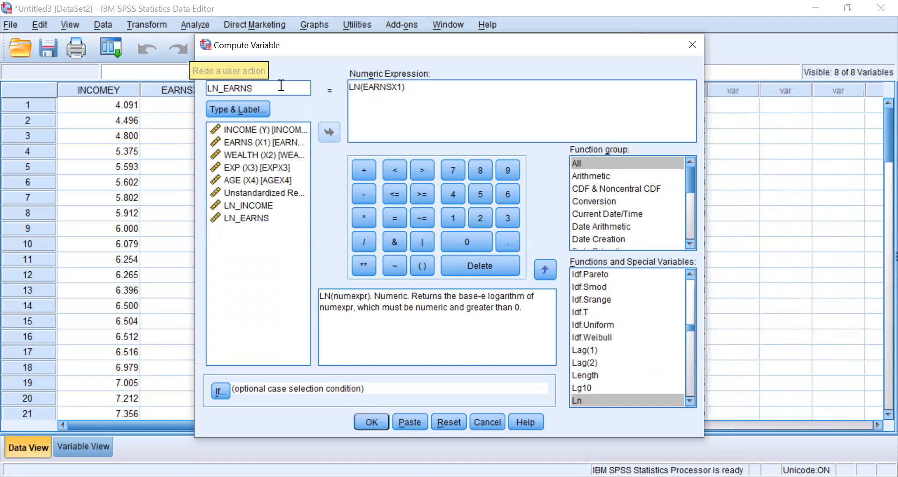
{"action": "key", "text": "BackSpace"}
{"action": "key", "text": "BackSpace"}
{"action": "type", "text": "WEALTH"}
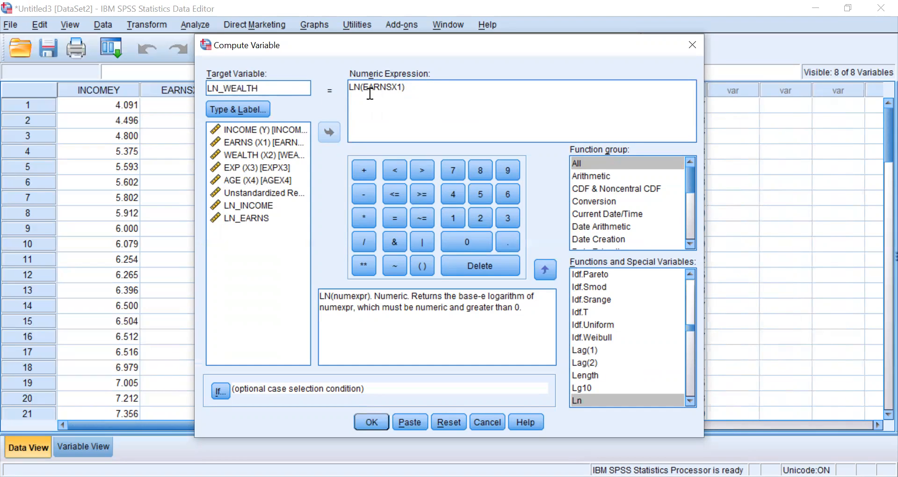
Replace the argument of the numeric expression to give LN(WEALTHX2) and compute the new variable.
{"action": "left_click", "coordinate": [401, 87]}
{"action": "key", "text": "BackSpace"}
{"action": "key", "text": "BackSpace"}
{"action": "key", "text": "BackSpace"}
{"action": "key", "text": "BackSpace"}
{"action": "key", "text": "BackSpace"}
{"action": "key", "text": "BackSpace"}
{"action": "key", "text": "BackSpace"}
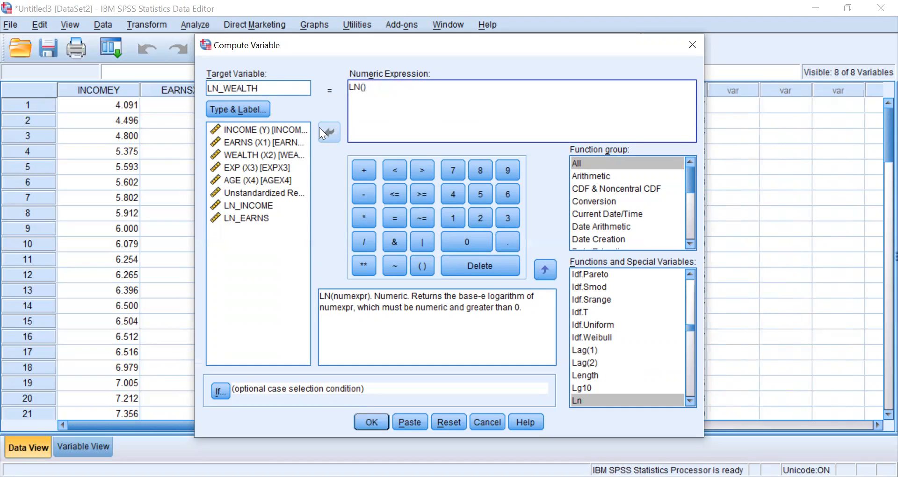
{"action": "left_click", "coordinate": [279, 153]}
{"action": "left_click", "coordinate": [329, 133]}
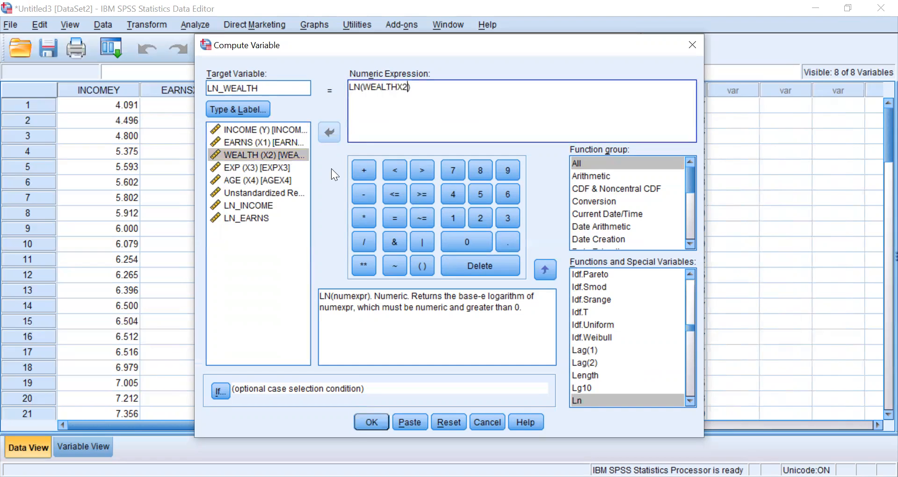
{"action": "left_click", "coordinate": [371, 423]}
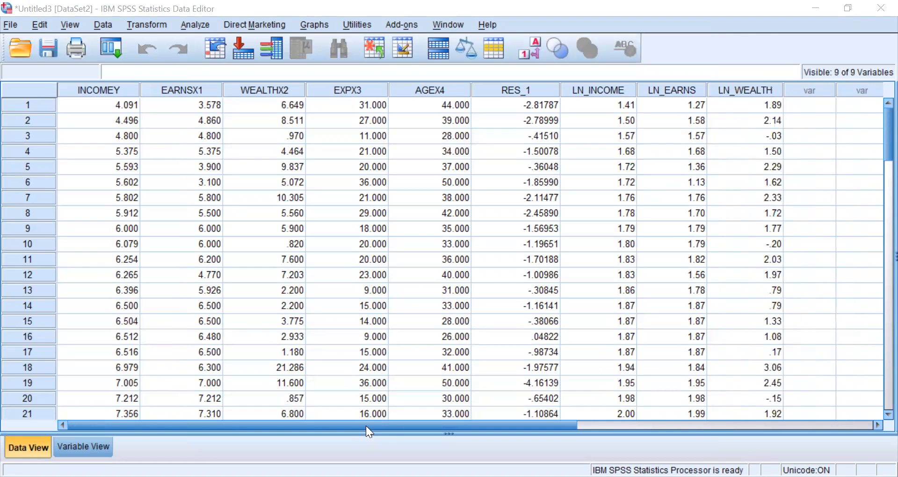
Start another Compute Variable transformation and set the target variable to LN_AGE.
{"action": "left_click", "coordinate": [146, 24]}
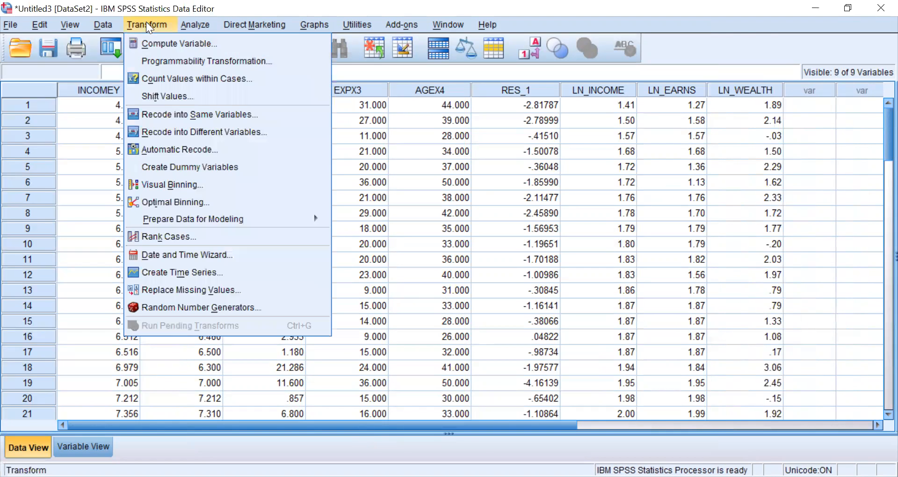
{"action": "left_click", "coordinate": [171, 43]}
{"action": "left_click", "coordinate": [274, 88]}
{"action": "key", "text": "BackSpace"}
{"action": "key", "text": "BackSpace"}
{"action": "key", "text": "BackSpace"}
{"action": "key", "text": "BackSpace"}
{"action": "key", "text": "BackSpace"}
{"action": "key", "text": "BackSpace"}
{"action": "type", "text": "AGE"}
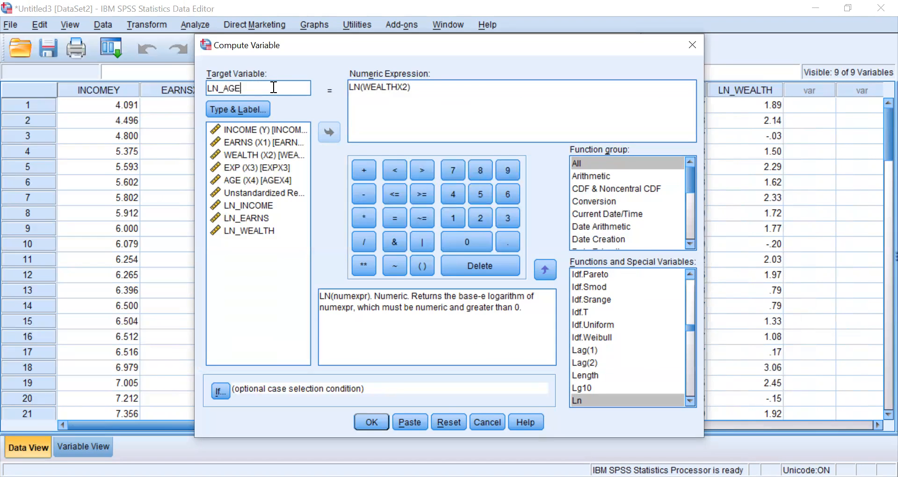
Replace the argument of the numeric expression to give LN(AGEX4) and compute the new variable.
{"action": "left_click", "coordinate": [408, 88]}
{"action": "key", "text": "BackSpace"}
{"action": "key", "text": "BackSpace"}
{"action": "key", "text": "BackSpace"}
{"action": "key", "text": "BackSpace"}
{"action": "key", "text": "BackSpace"}
{"action": "key", "text": "BackSpace"}
{"action": "key", "text": "BackSpace"}
{"action": "key", "text": "BackSpace"}
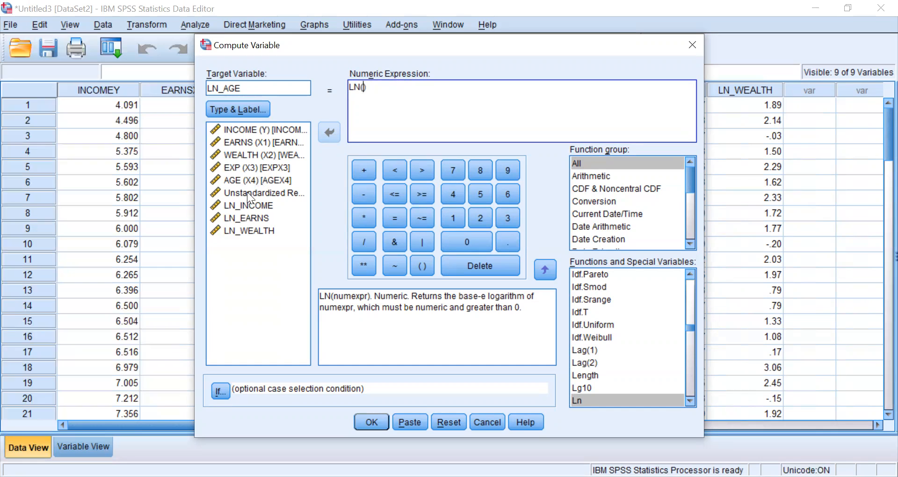
{"action": "left_click", "coordinate": [255, 180]}
{"action": "left_click", "coordinate": [324, 136]}
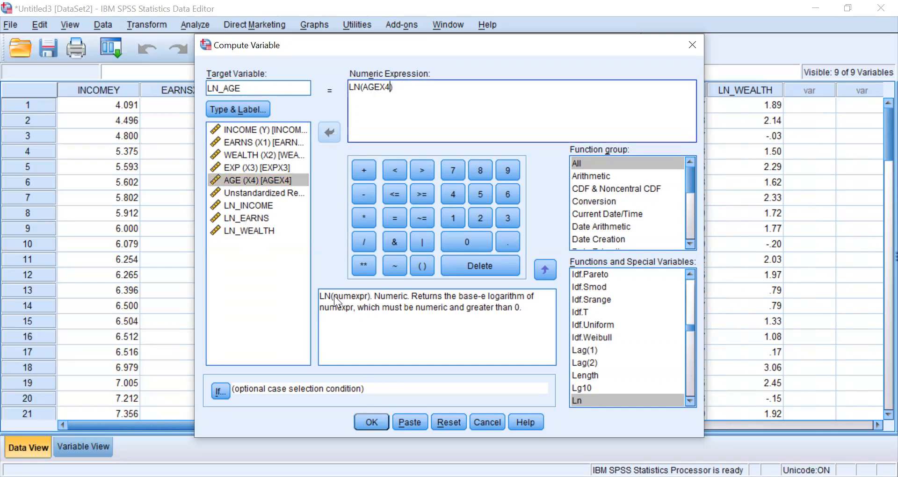
{"action": "left_click", "coordinate": [371, 425]}
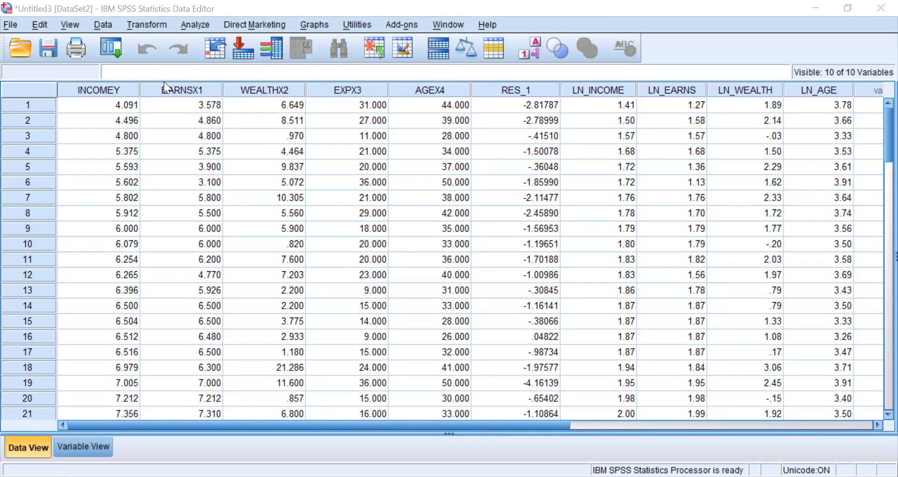
Set up a Linear Regression with LN_INCOME replacing INCOME (Y) as the dependent variable.
{"action": "key", "text": "alt+a"}
{"action": "mouse_move", "coordinate": [227, 170]}
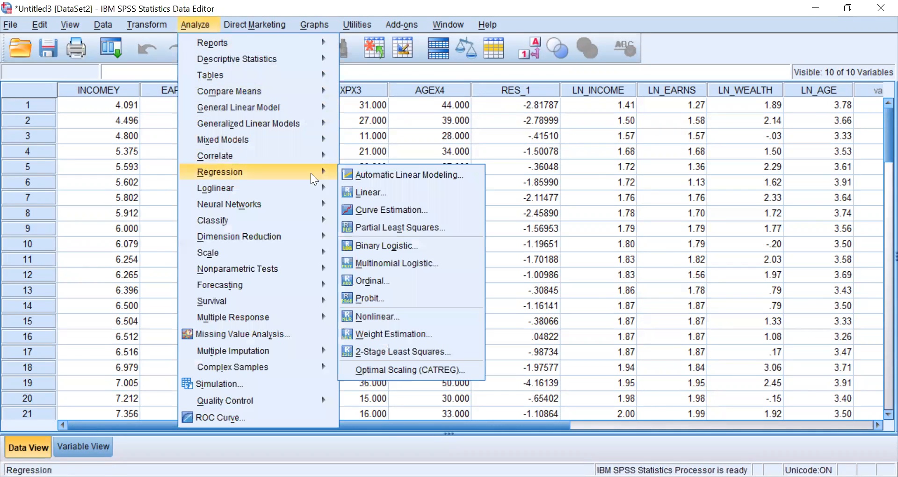
{"action": "left_click", "coordinate": [389, 193]}
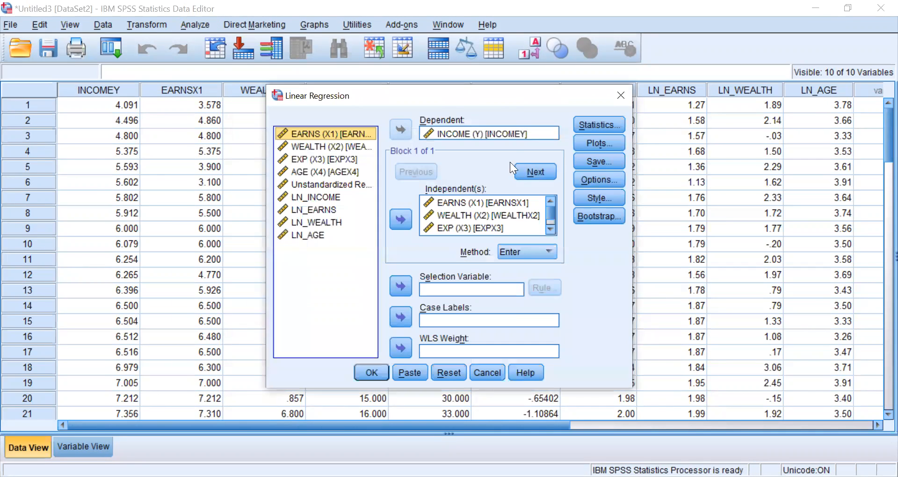
{"action": "left_click", "coordinate": [452, 133]}
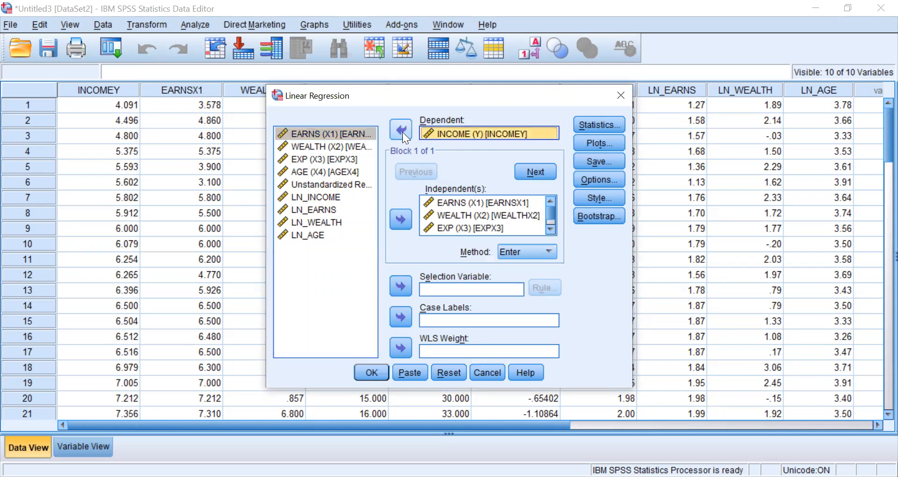
{"action": "left_click", "coordinate": [401, 130]}
{"action": "left_click", "coordinate": [338, 209]}
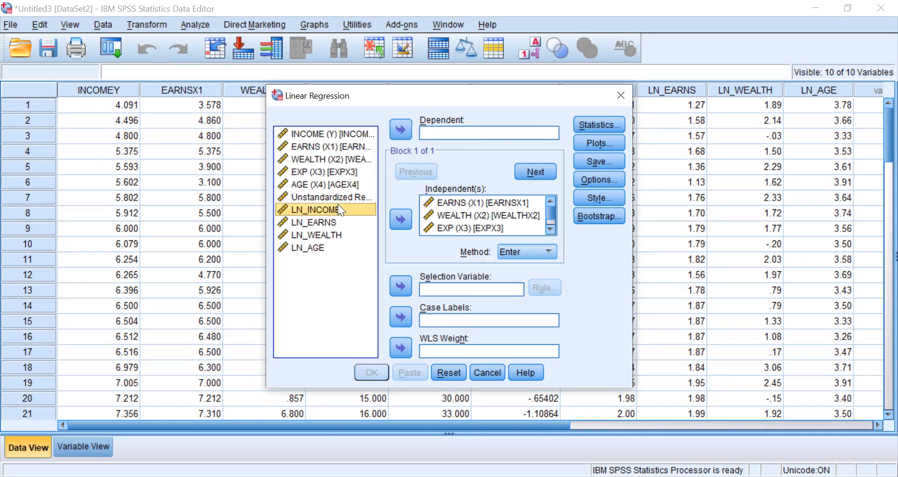
{"action": "left_click", "coordinate": [400, 131]}
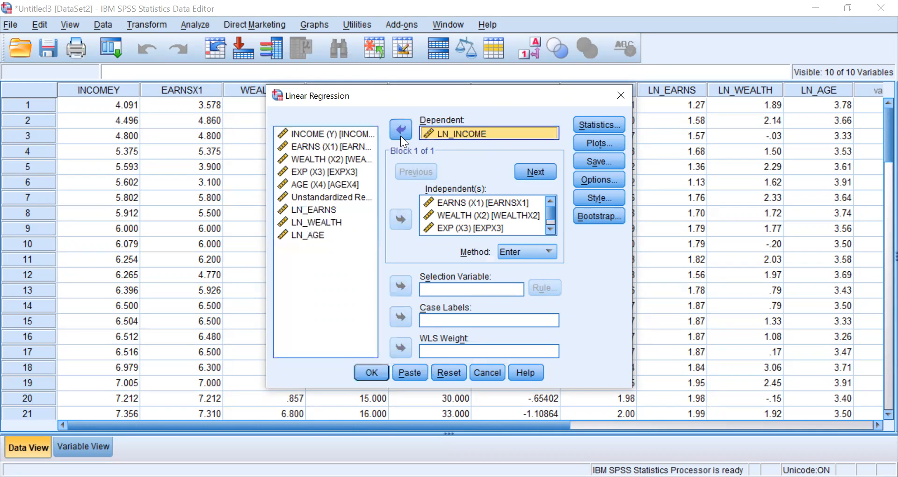
Remove all the untransformed variables from the regression's independent variables.
{"action": "left_click", "coordinate": [461, 205]}
{"action": "key", "text": "ctrl+a"}
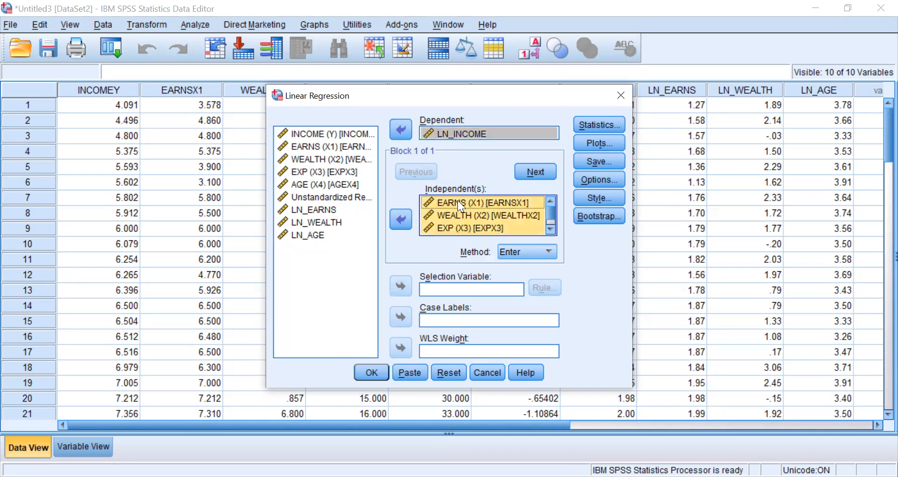
{"action": "left_click", "coordinate": [393, 220]}
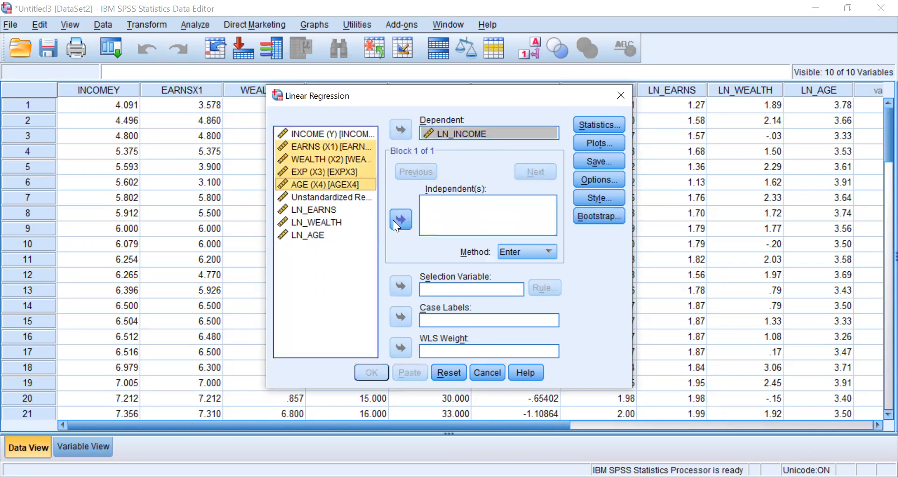
{"action": "left_click", "coordinate": [347, 260]}
Add LN_EARNS, LN_WEALTH, LN_AGE and EXP (X3) as independent variables and run the regression.
{"action": "left_click", "coordinate": [335, 210]}
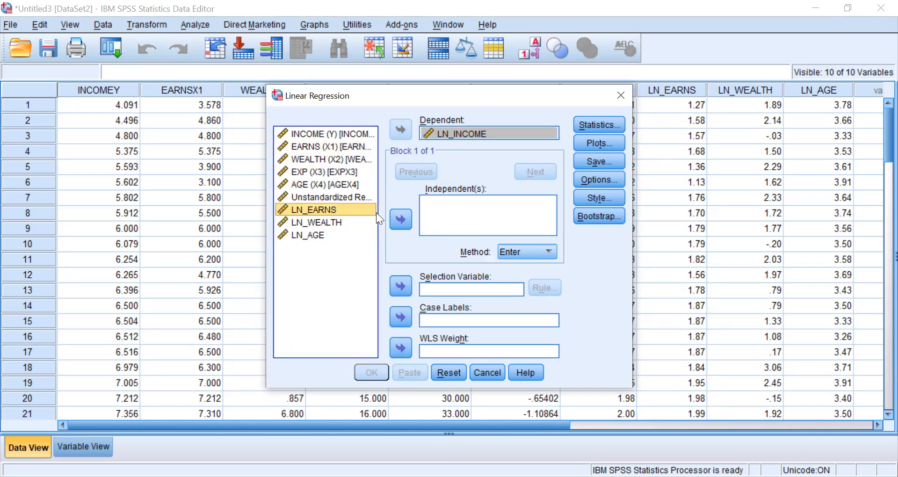
{"action": "left_click", "coordinate": [395, 219]}
{"action": "left_click", "coordinate": [336, 223]}
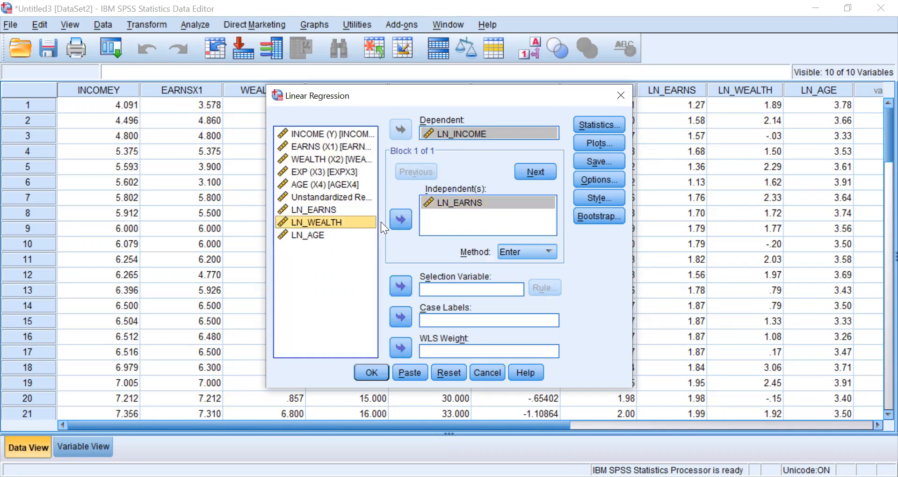
{"action": "left_click", "coordinate": [401, 219]}
{"action": "left_click", "coordinate": [321, 235]}
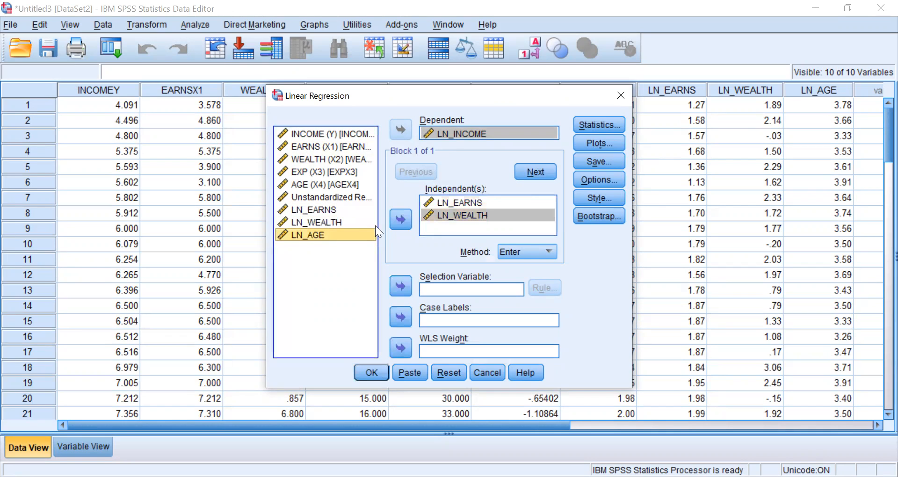
{"action": "left_click", "coordinate": [391, 224]}
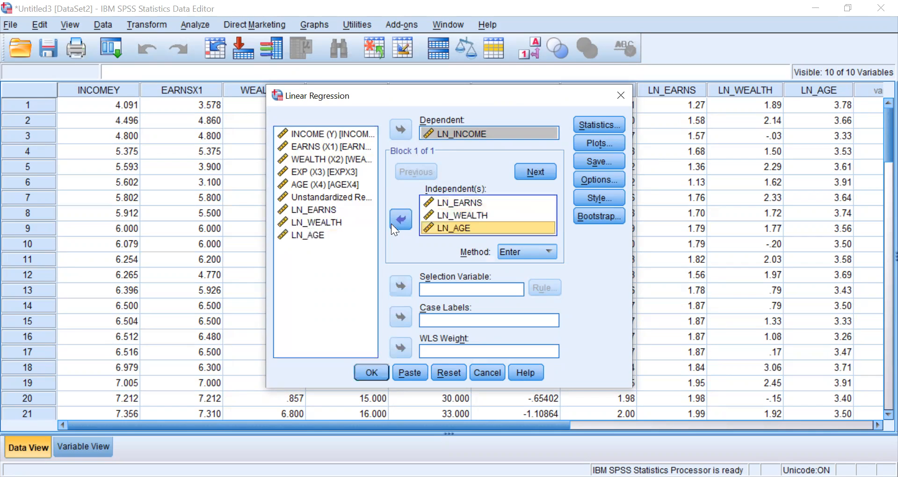
{"action": "left_click", "coordinate": [330, 170]}
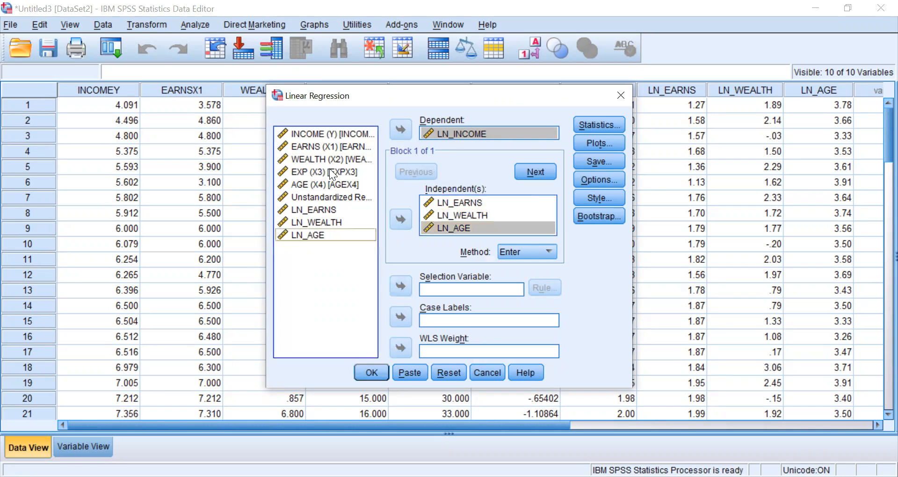
{"action": "left_click", "coordinate": [402, 219]}
{"action": "left_click", "coordinate": [371, 373]}
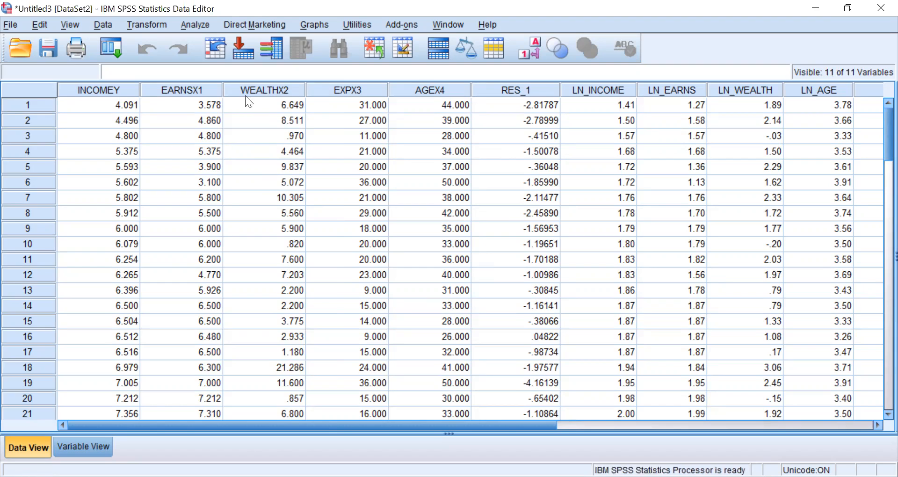
Open the legacy One-Sample Kolmogorov-Smirnov Test and remove all five untransformed variables from the test variables.
{"action": "key", "text": "alt+a"}
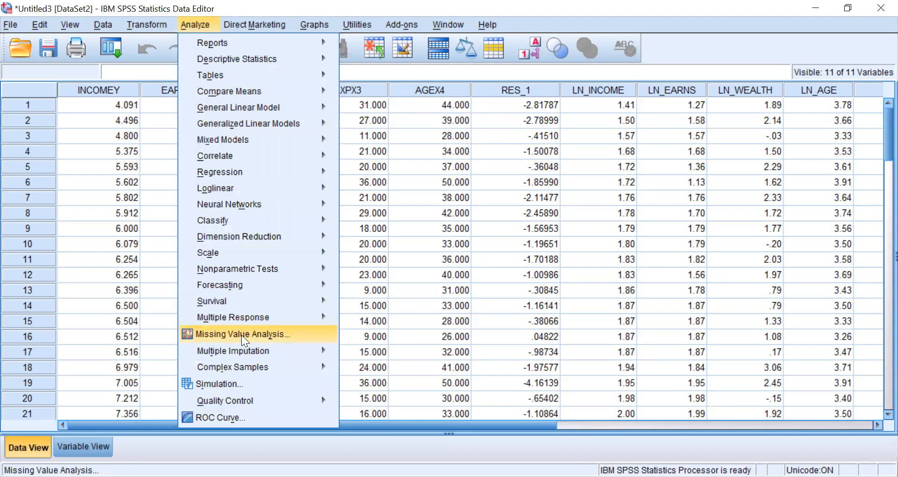
{"action": "mouse_move", "coordinate": [262, 274]}
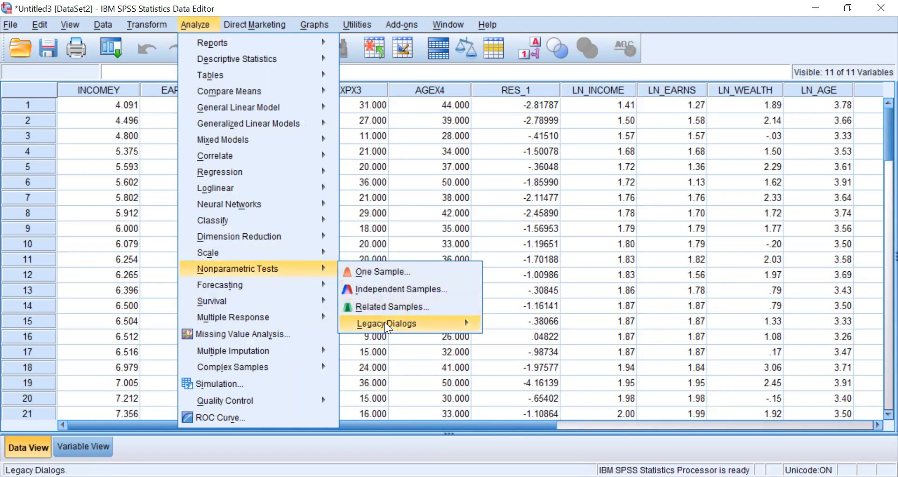
{"action": "mouse_move", "coordinate": [384, 322]}
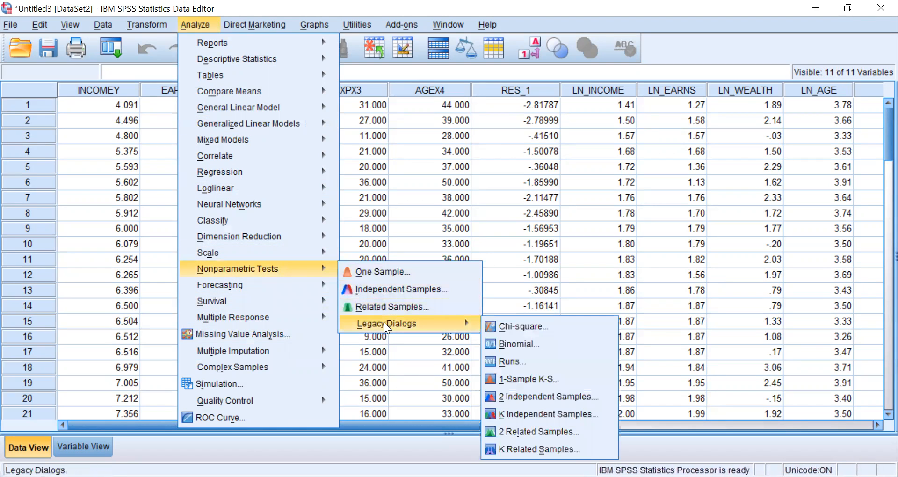
{"action": "left_click", "coordinate": [538, 378]}
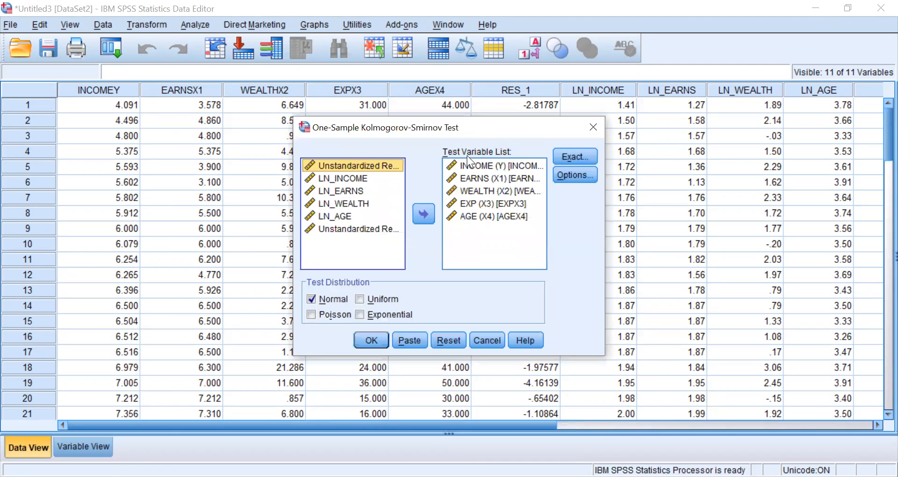
{"action": "left_click", "coordinate": [466, 159]}
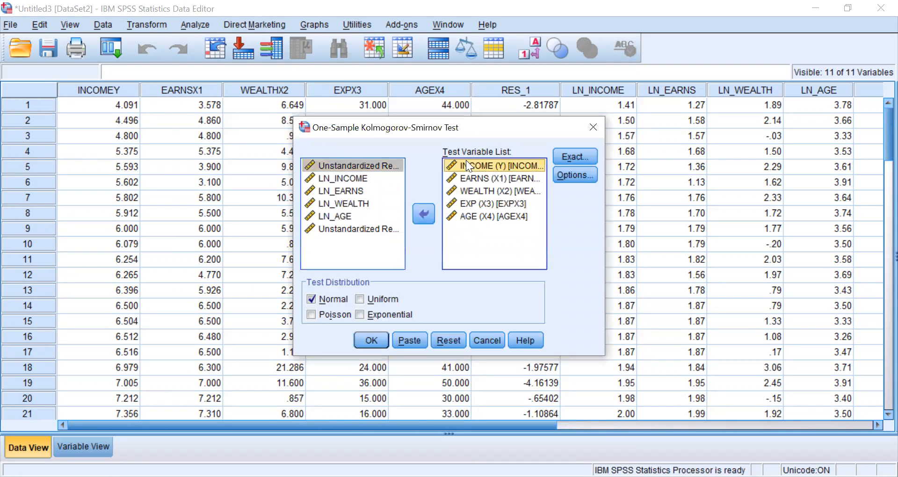
{"action": "key", "text": "ctrl+a"}
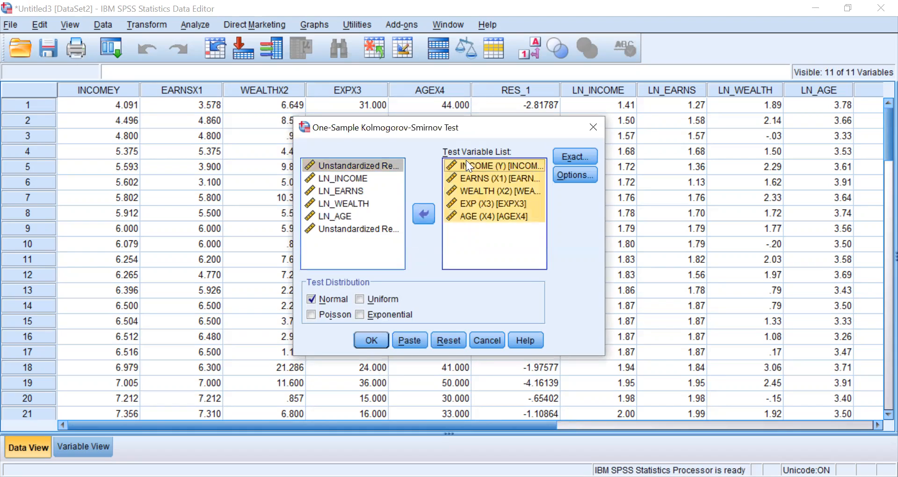
{"action": "left_click", "coordinate": [421, 213]}
Add the newest unstandardized residual (RES_2) as the test variable and run the Kolmogorov-Smirnov test against the Normal distribution.
{"action": "left_click", "coordinate": [399, 245]}
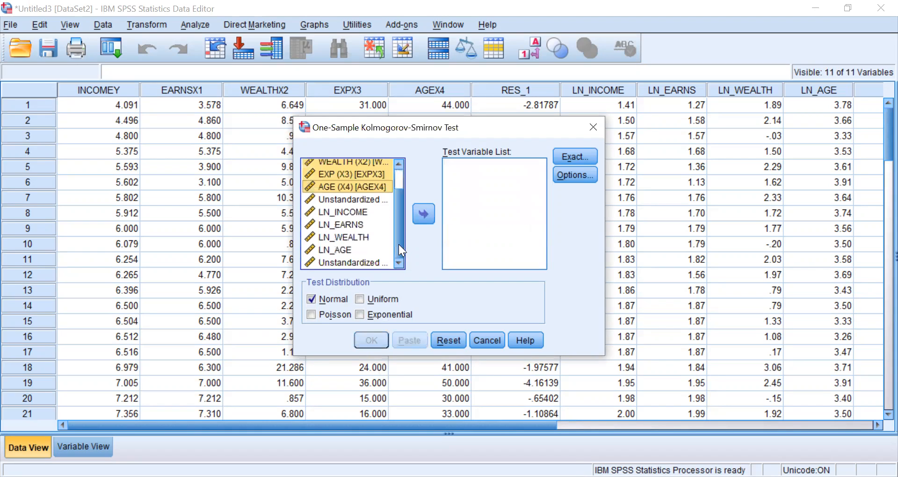
{"action": "left_click", "coordinate": [370, 263]}
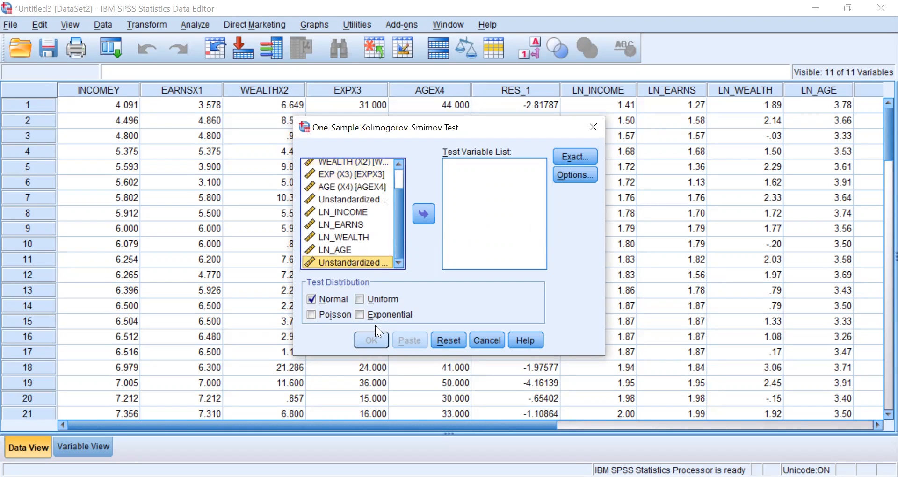
{"action": "left_click", "coordinate": [422, 214]}
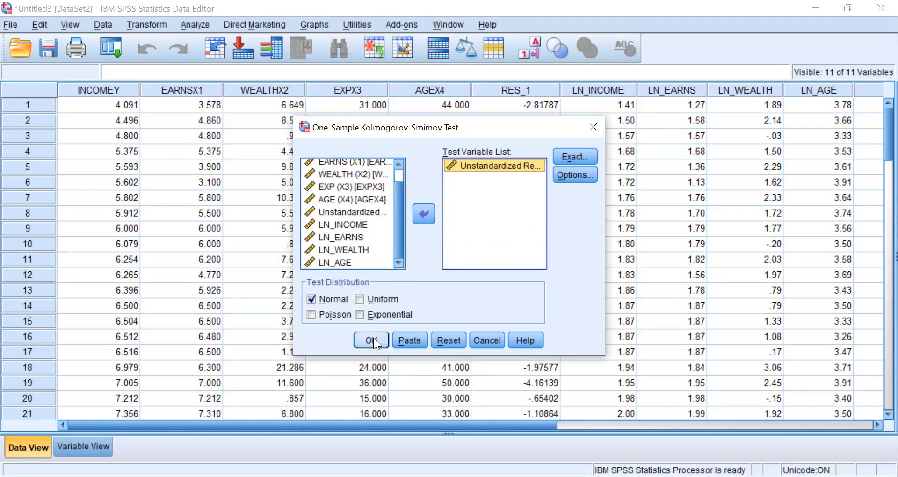
{"action": "left_click", "coordinate": [374, 338]}
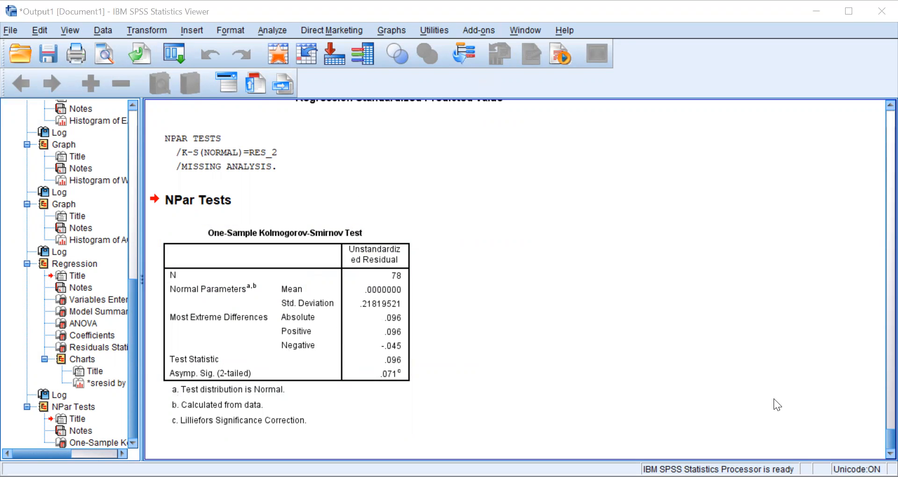
Return to the Data Editor, reopen the One-Sample Kolmogorov-Smirnov Test and remove the unstandardized residual from the test variables.
{"action": "key", "text": "alt+Tab"}
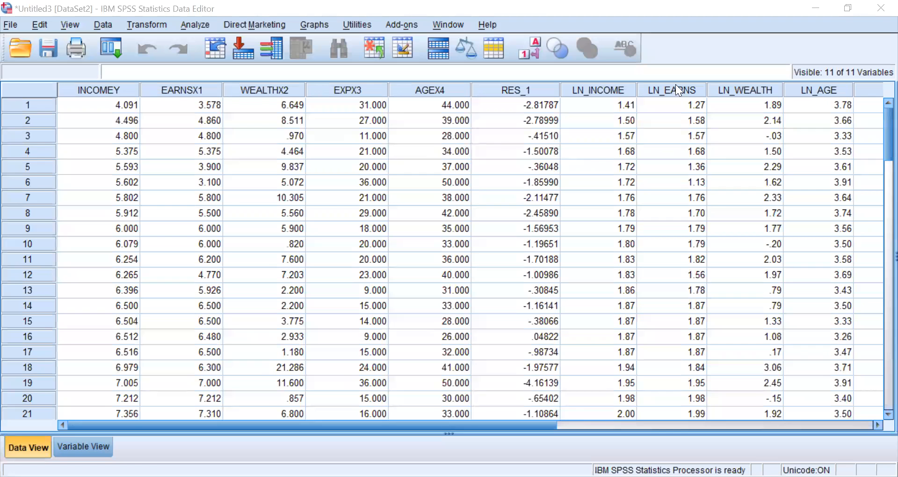
{"action": "left_click", "coordinate": [181, 23]}
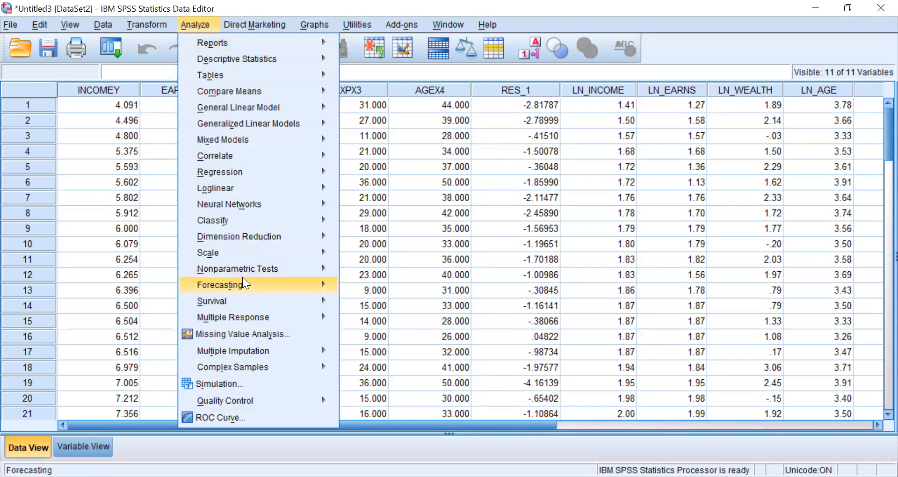
{"action": "mouse_move", "coordinate": [245, 272]}
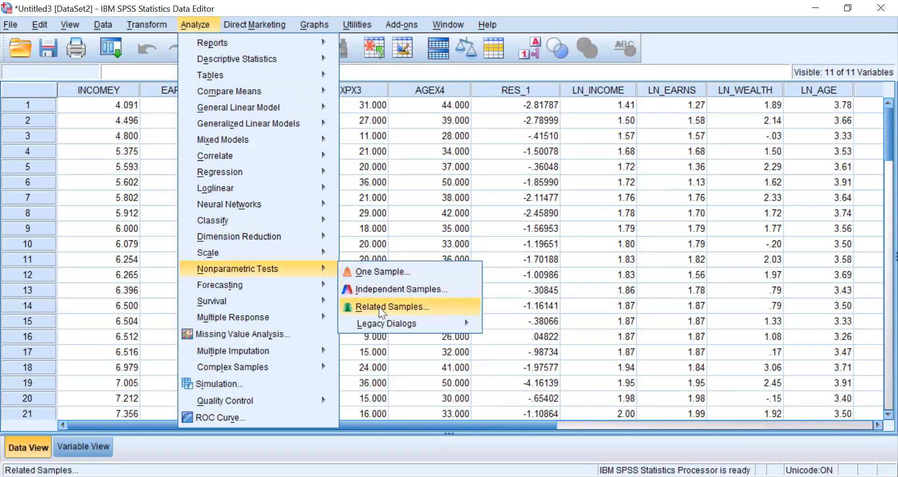
{"action": "mouse_move", "coordinate": [380, 326]}
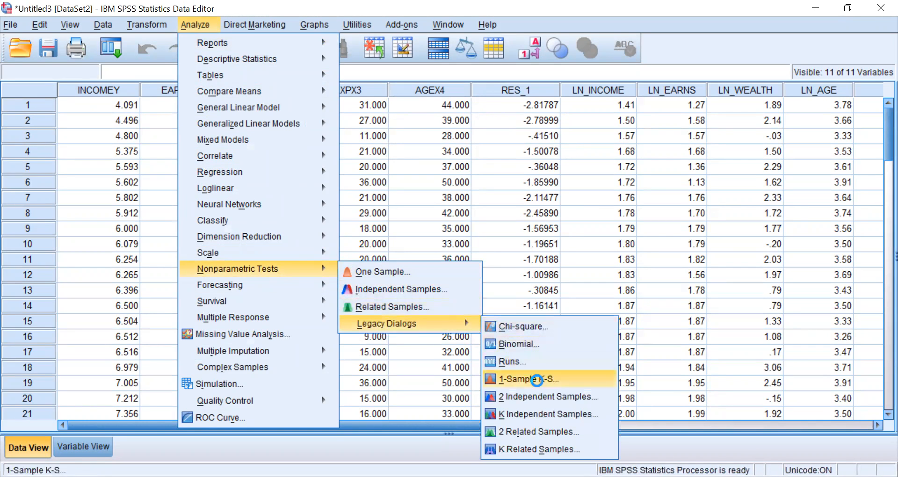
{"action": "left_click", "coordinate": [538, 381]}
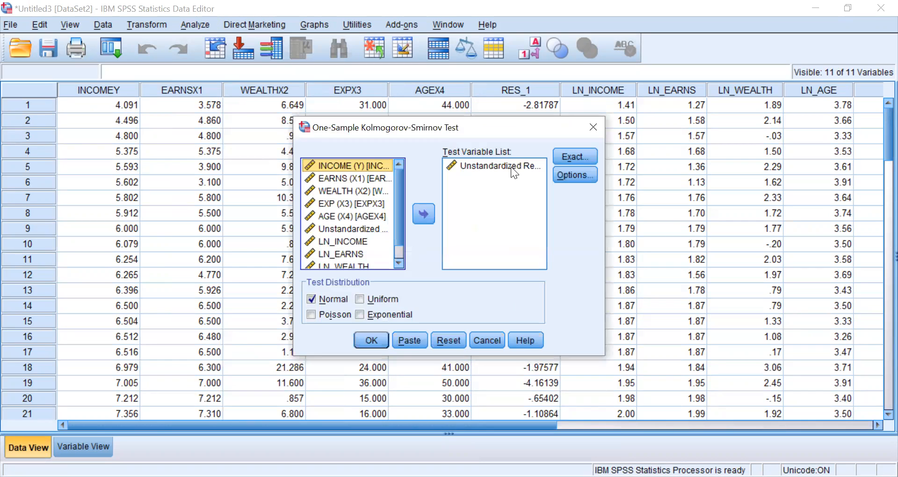
{"action": "left_click", "coordinate": [511, 167]}
{"action": "left_click", "coordinate": [424, 214]}
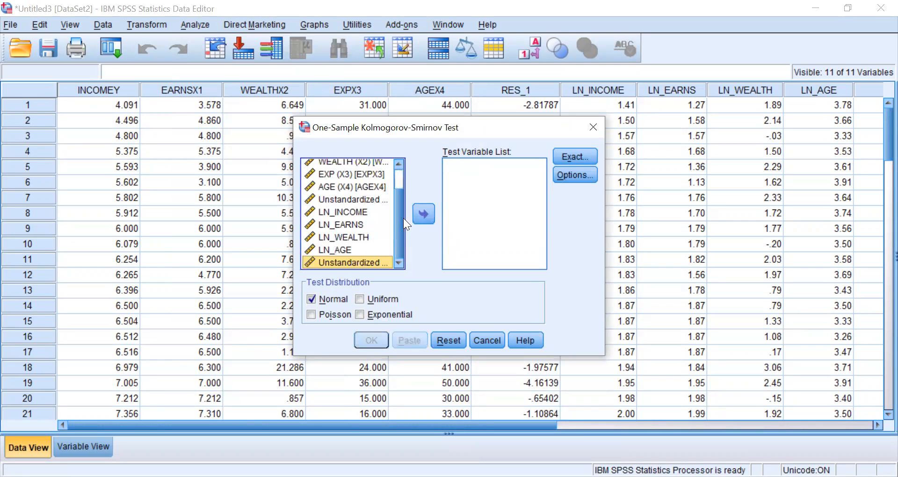
Add LN_INCOME, LN_EARNS, LN_WEALTH and LN_AGE as test variables and run the Kolmogorov-Smirnov normality test.
{"action": "left_click", "coordinate": [366, 215]}
{"action": "left_click", "coordinate": [428, 211]}
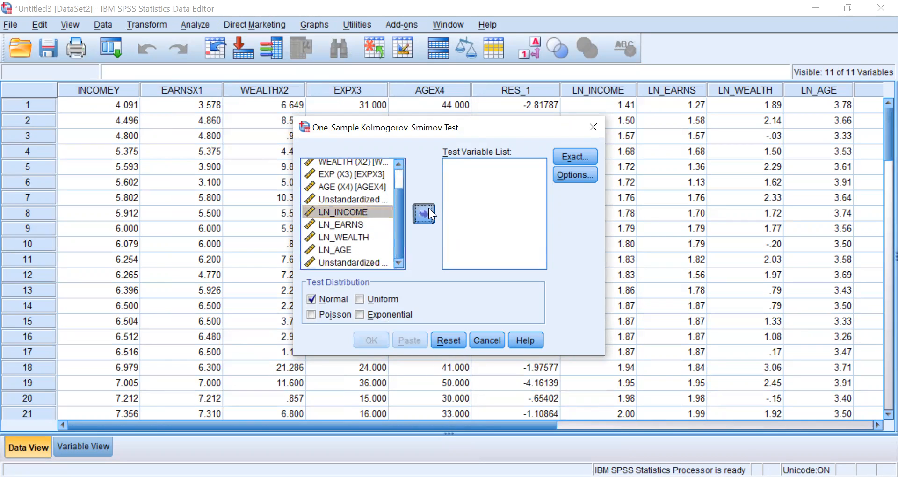
{"action": "left_click", "coordinate": [345, 225]}
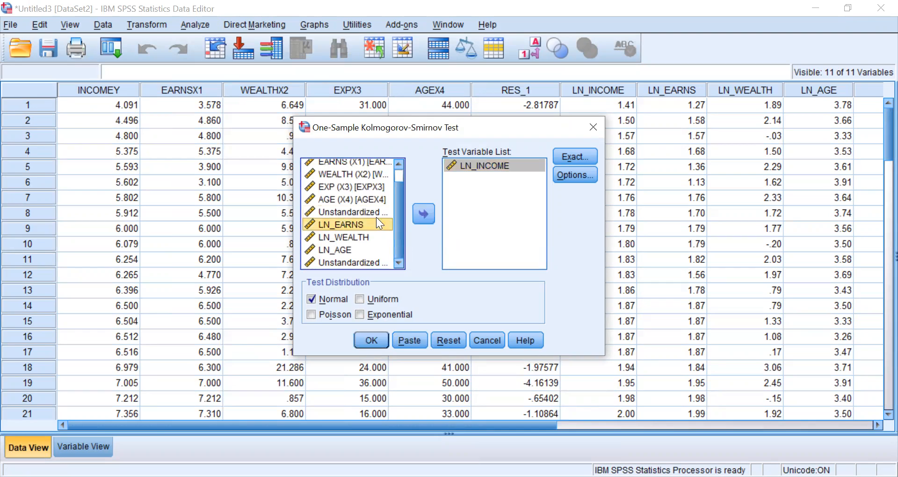
{"action": "left_click", "coordinate": [431, 211]}
{"action": "left_click", "coordinate": [354, 237]}
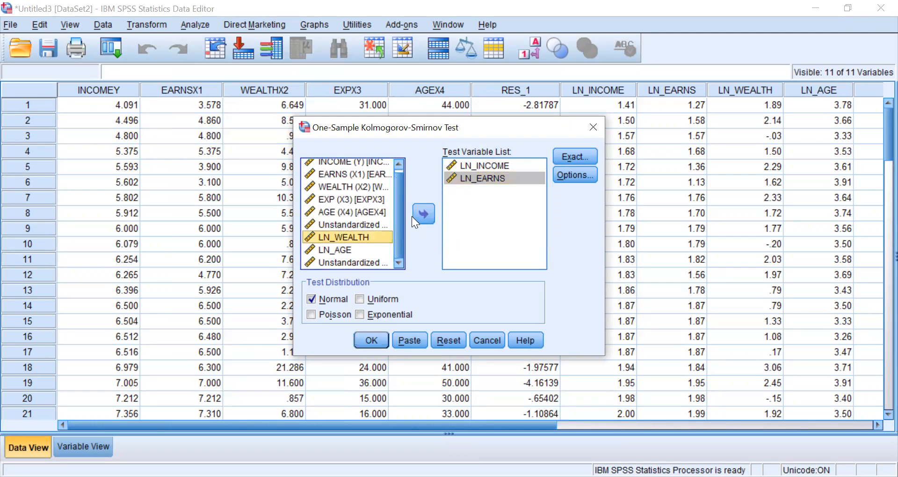
{"action": "left_click", "coordinate": [418, 213]}
{"action": "left_click", "coordinate": [344, 241]}
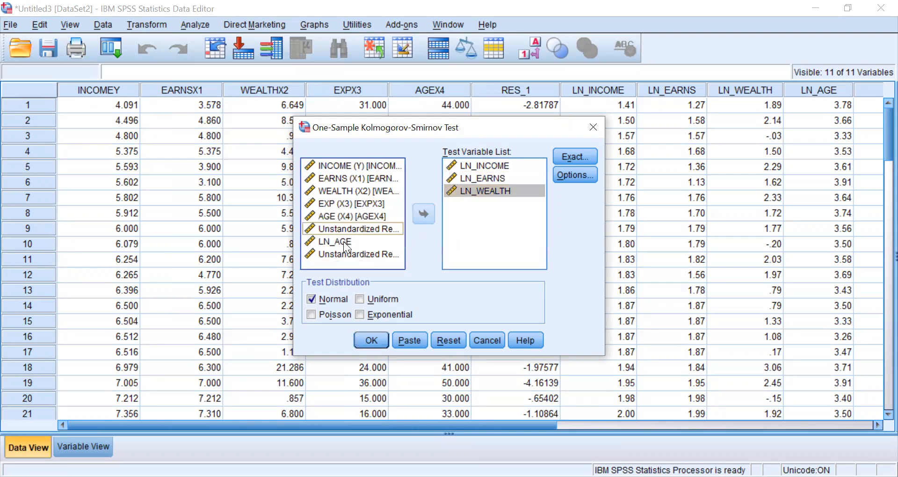
{"action": "left_click", "coordinate": [425, 206]}
{"action": "left_click", "coordinate": [379, 343]}
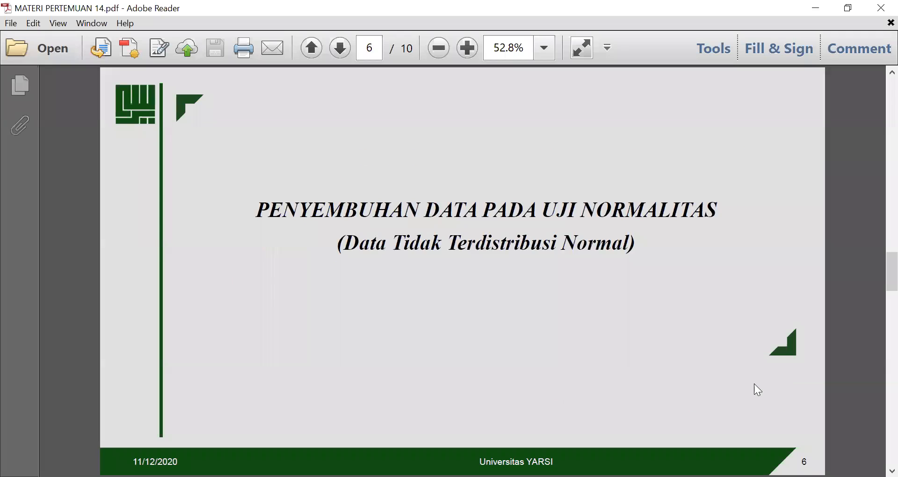
In Adobe Reader, go back to the multicollinearity section of MATERI PERTEMUAN 14.pdf and read the test criteria on page 3.
{"action": "scroll", "coordinate": [757, 388], "scroll_direction": "up", "scroll_amount": 4}
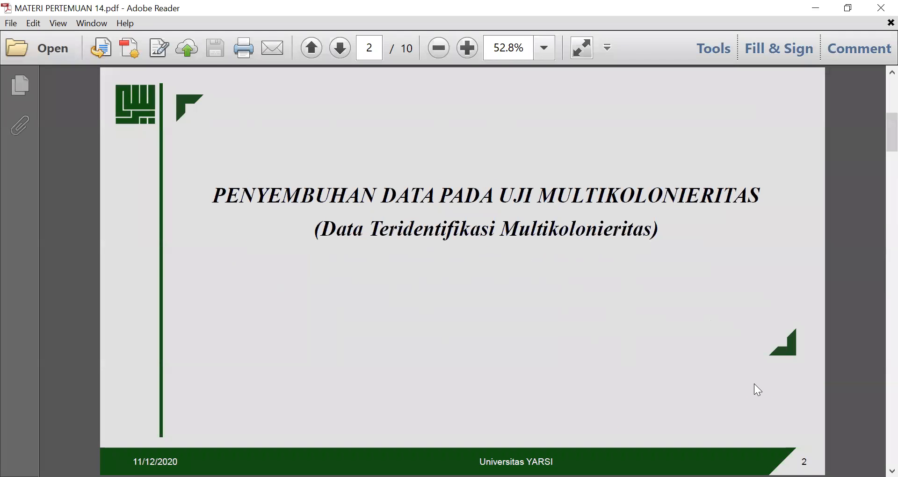
{"action": "scroll", "coordinate": [757, 390], "scroll_direction": "down", "scroll_amount": 1}
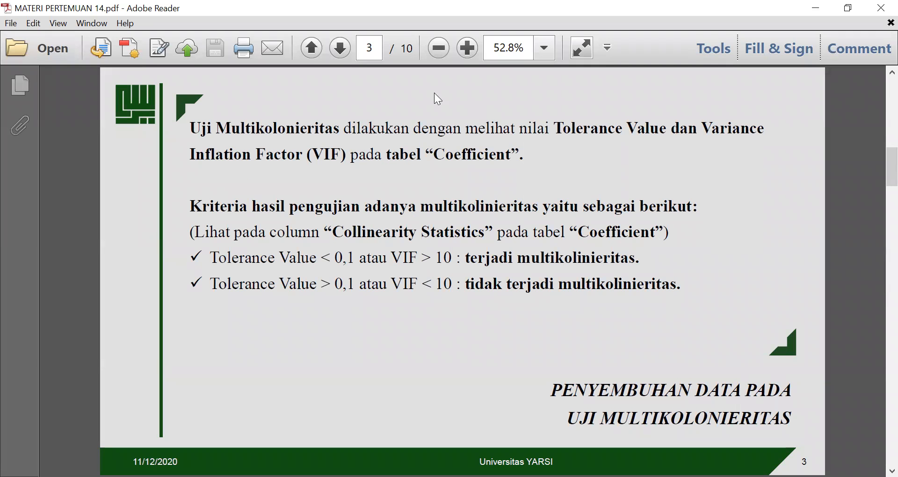